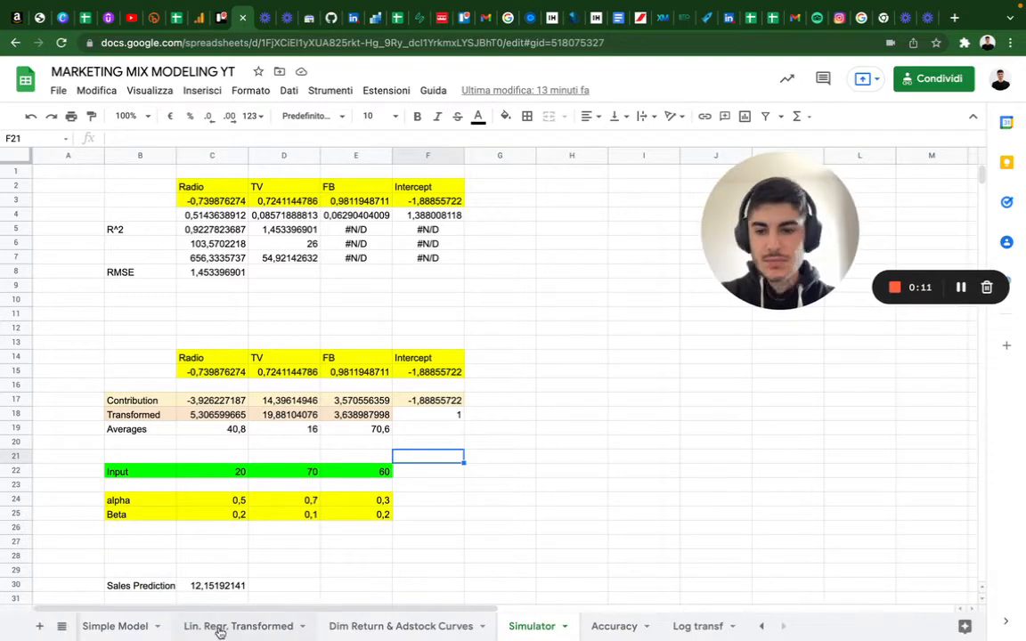
# - Browse the RAW DATA, Exploration, Simple Model and Lin. Regr. Transformed sheets to review the data, charts and regressions
pyautogui.hscroll(-3, 201, 625)
pyautogui.click(115, 626)
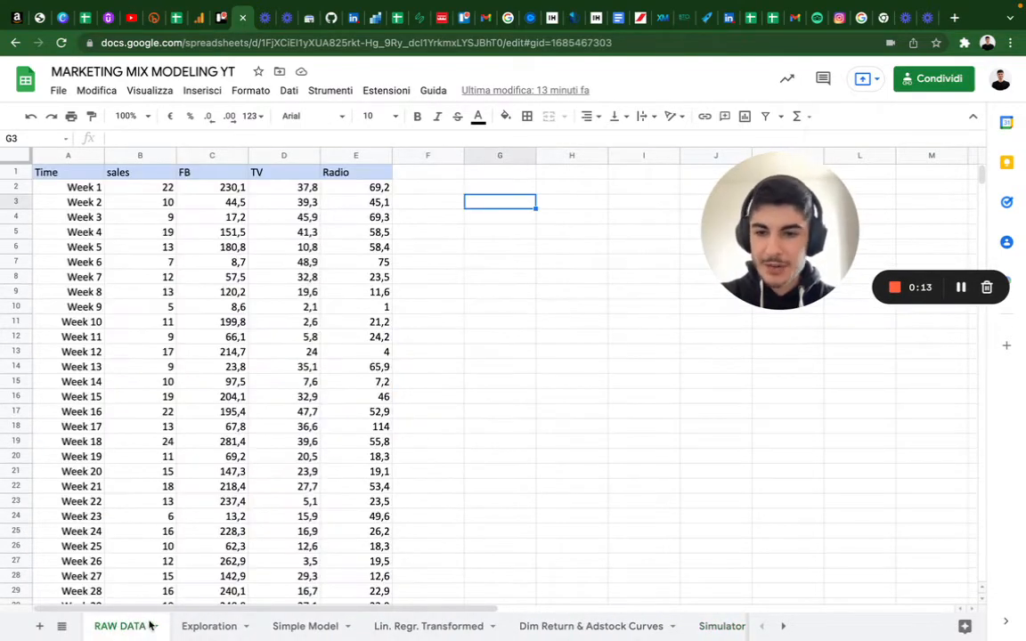
pyautogui.click(209, 626)
pyautogui.scroll(-5, 487, 411)
pyautogui.hscroll(5, 487, 411)
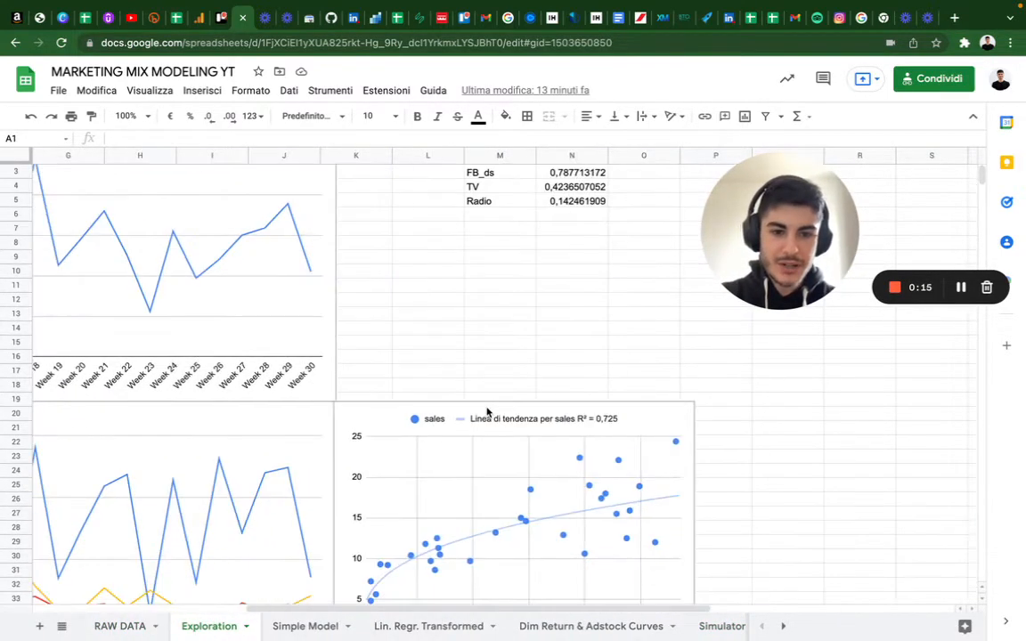
pyautogui.scroll(-3, 487, 411)
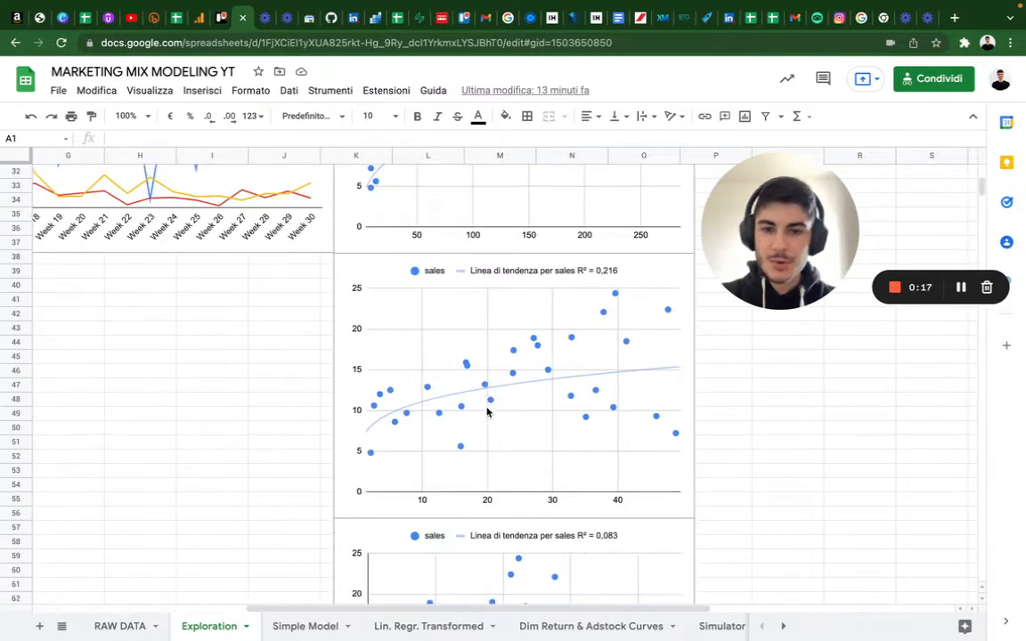
pyautogui.hscroll(5, 487, 412)
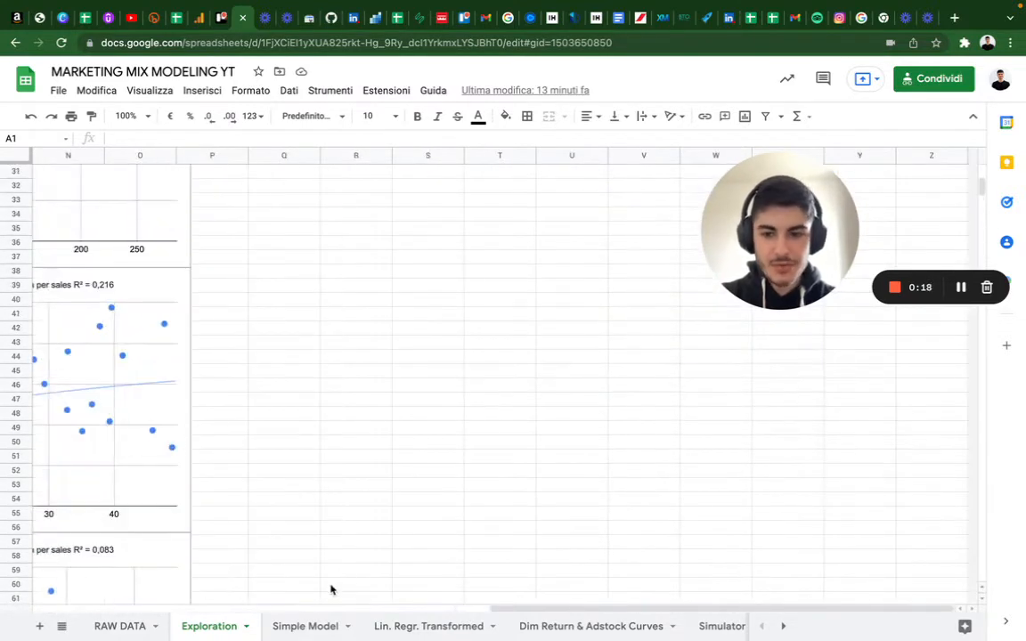
pyautogui.click(285, 624)
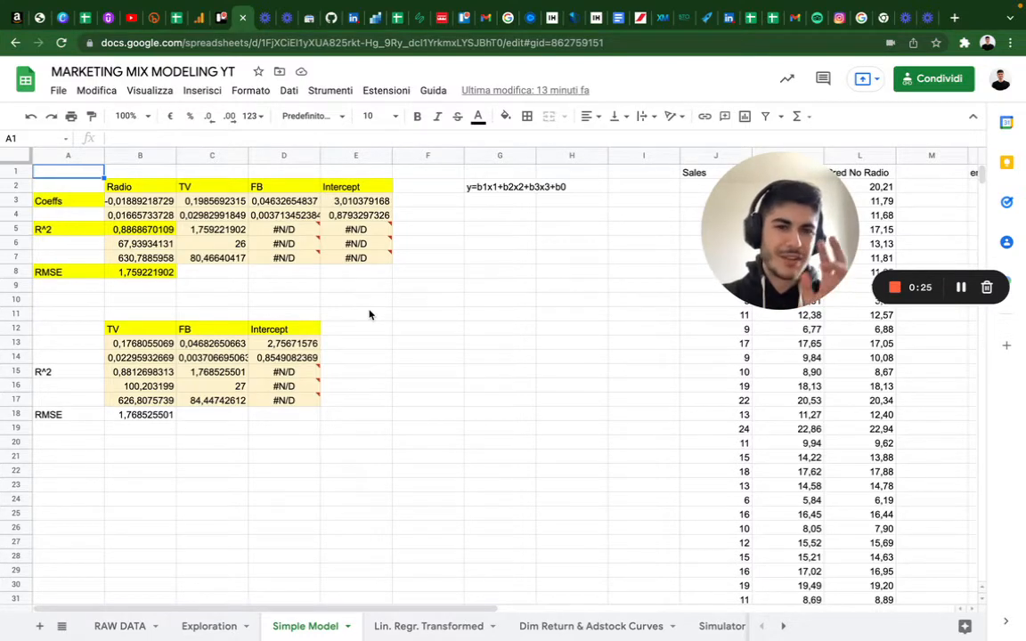
pyautogui.click(397, 628)
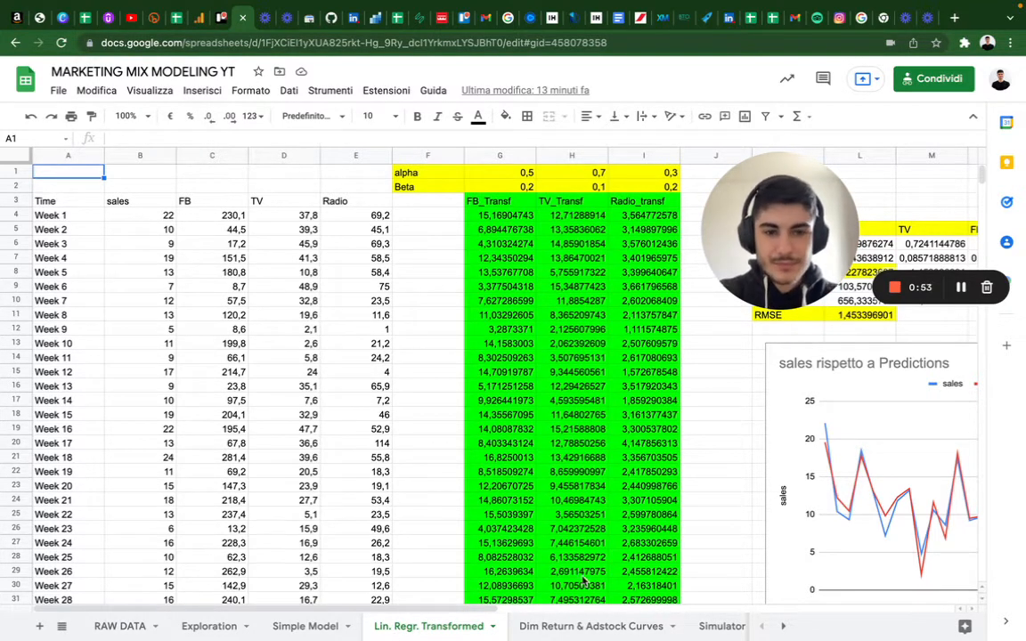
# - Examine the Dim Return & Adstock Curves sheet with its transformed columns and curve charts
pyautogui.click(545, 626)
pyautogui.hscroll(-8, 670, 492)
pyautogui.scroll(-3, 670, 492)
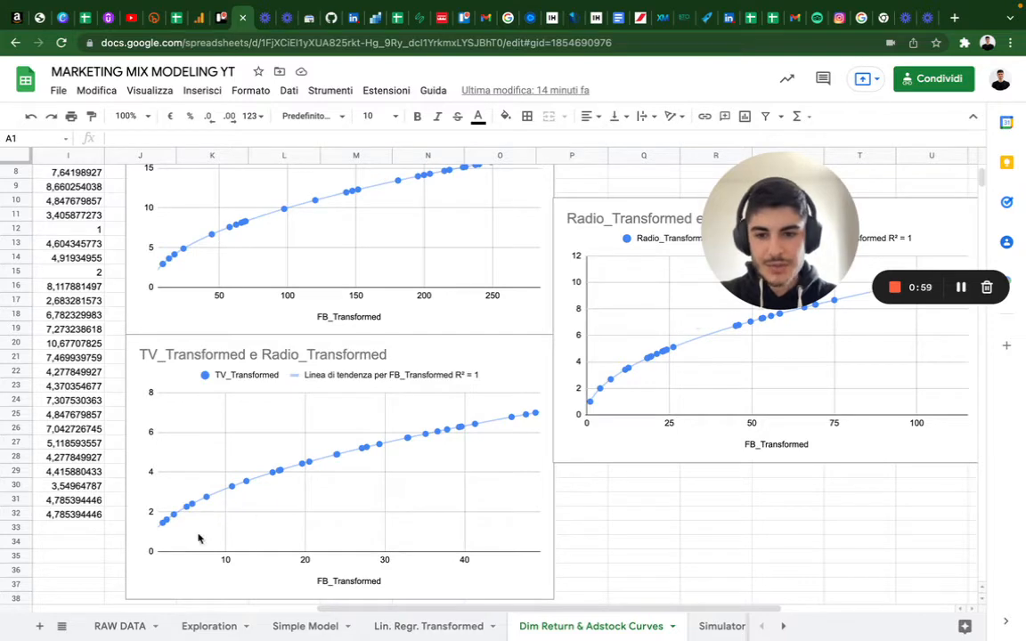
pyautogui.scroll(3, 690, 351)
pyautogui.hscroll(-4, 377, 314)
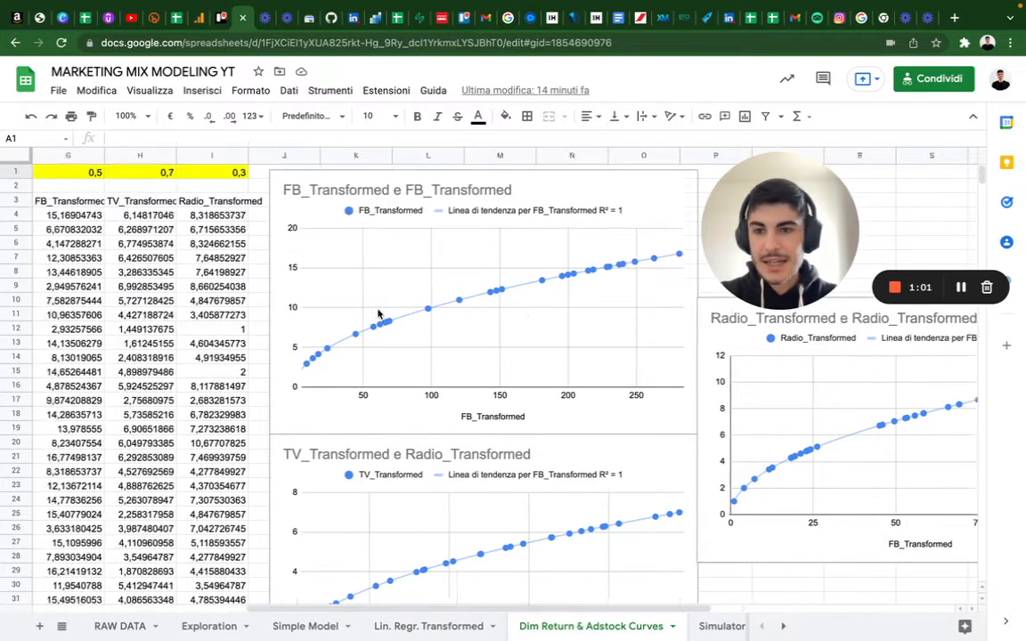
pyautogui.click(384, 171)
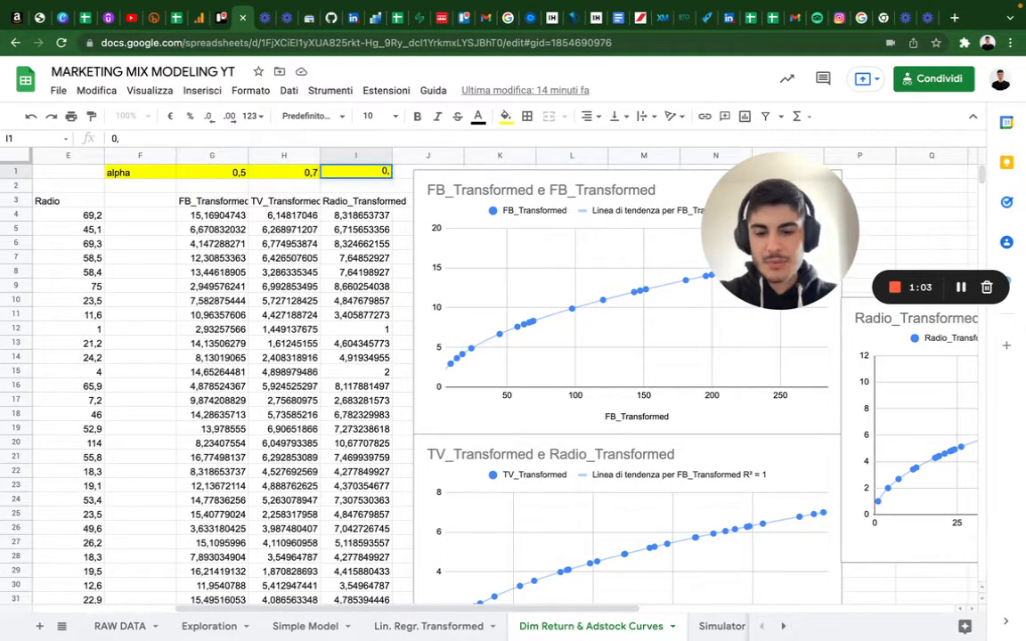
pyautogui.press('Return')
pyautogui.hscroll(5, 545, 254)
pyautogui.scroll(-2, 545, 254)
pyautogui.hscroll(-8, 545, 285)
pyautogui.scroll(-2, 545, 285)
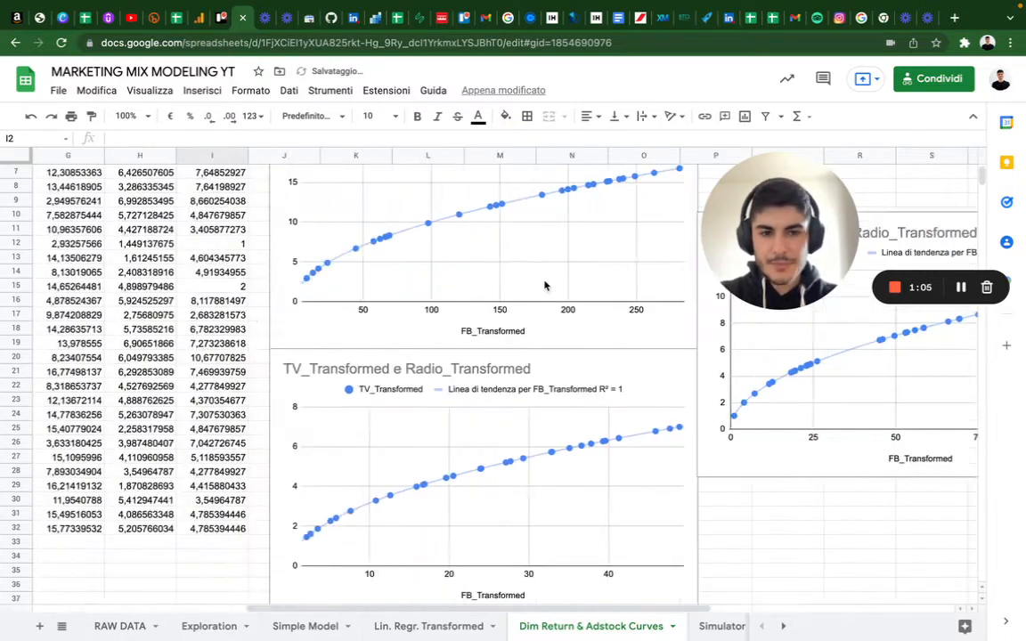
# - Open the Simulator sheet and select the regression coefficients for Radio, TV, FB and Intercept
pyautogui.click(704, 624)
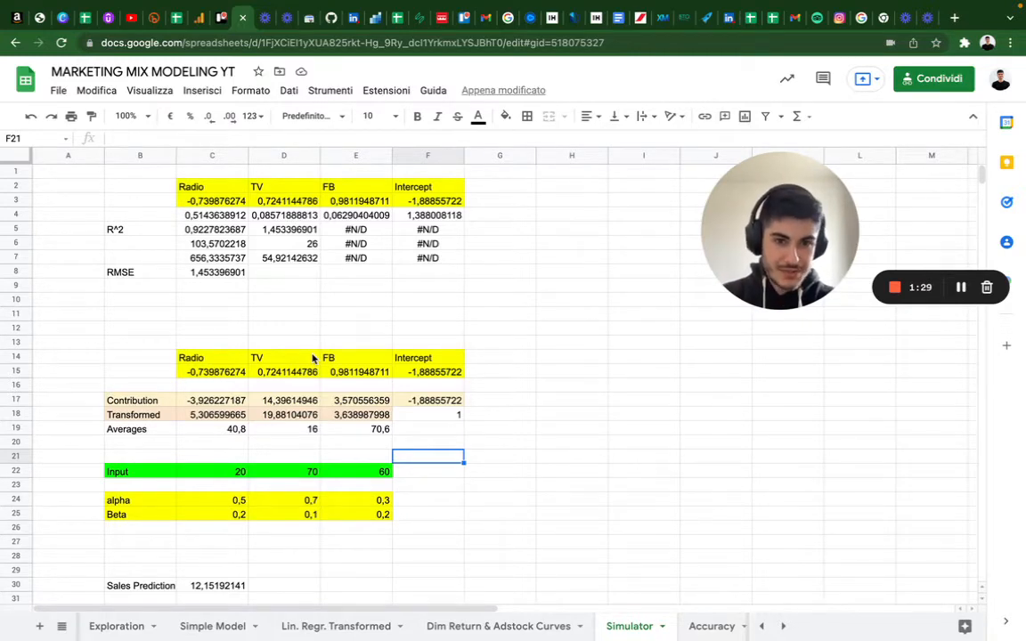
pyautogui.scroll(-5, 312, 358)
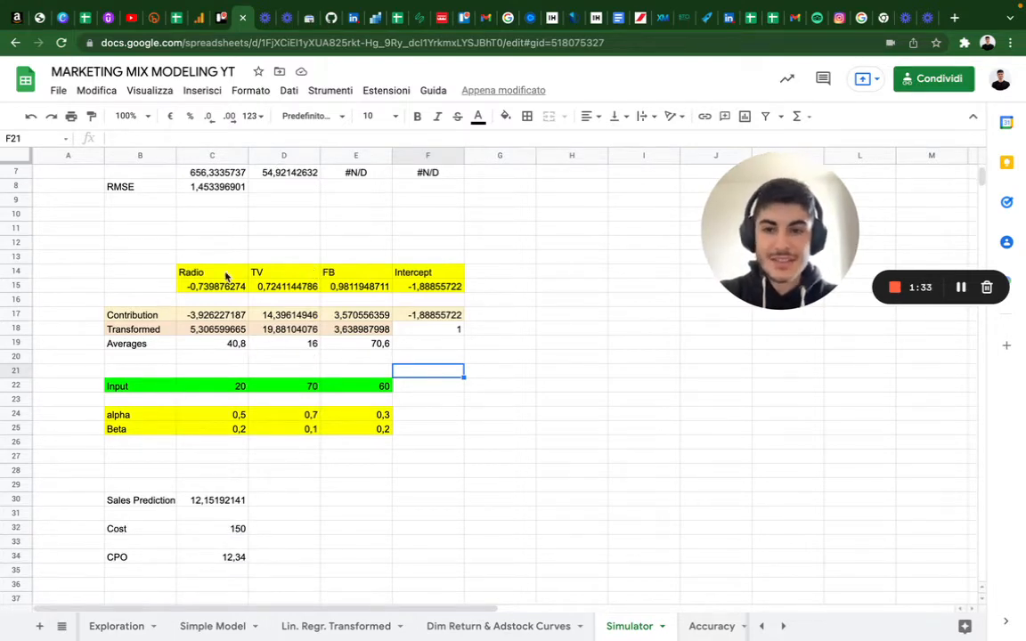
pyautogui.scroll(5, 206, 250)
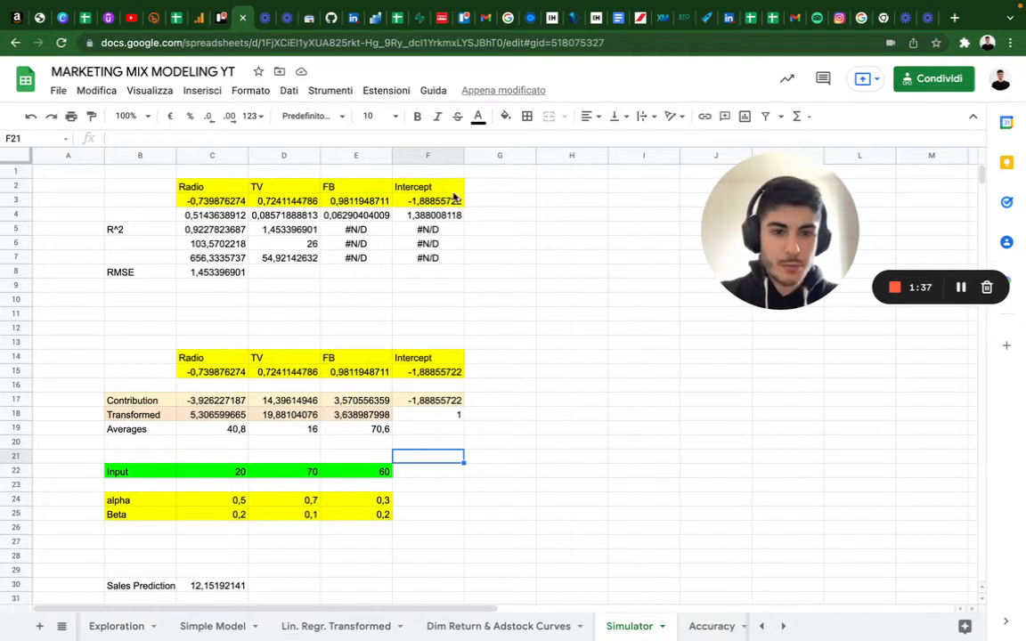
pyautogui.moveTo(458, 200); pyautogui.dragTo(214, 201)
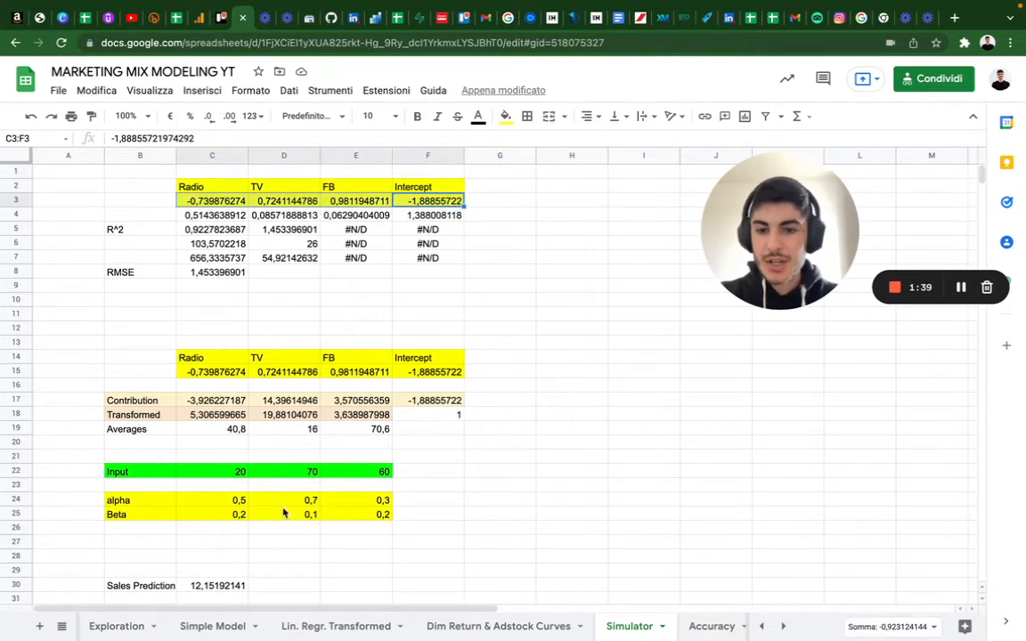
# - Set the FB alpha value in the simulator to 0,5
pyautogui.click(366, 500)
pyautogui.write('0,4')
pyautogui.press('BackSpace')
pyautogui.write('5')
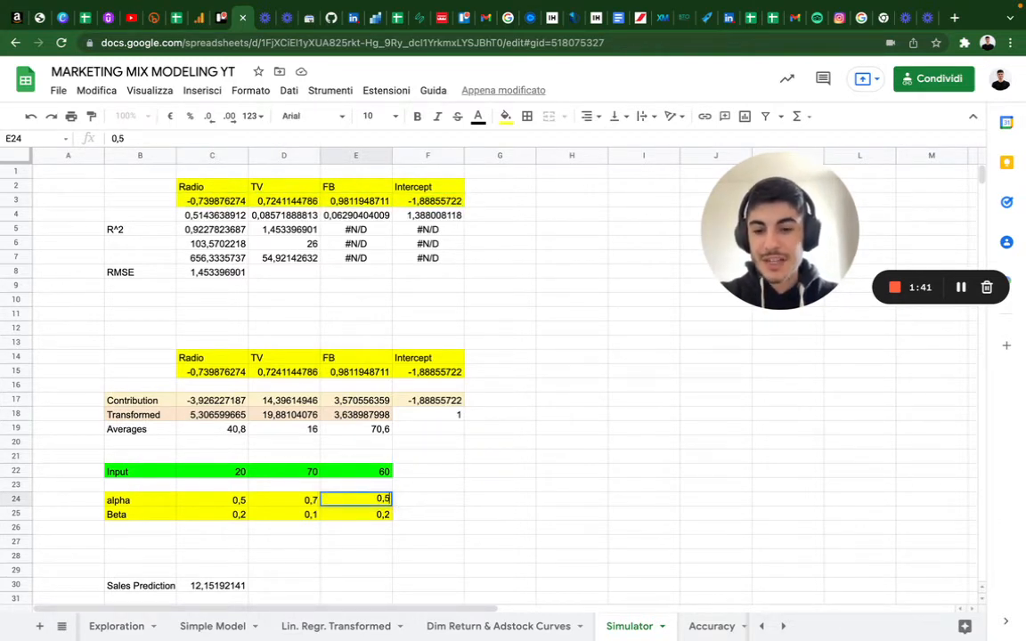
pyautogui.press('Return')
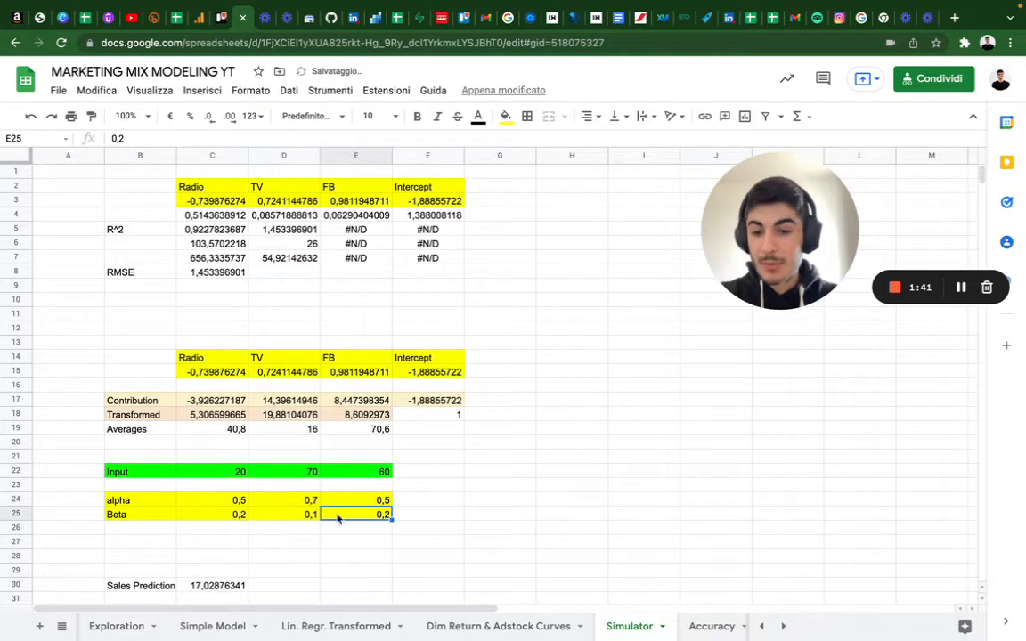
# - Inspect the alpha, beta and input cells for each channel in the simulator
pyautogui.click(155, 500)
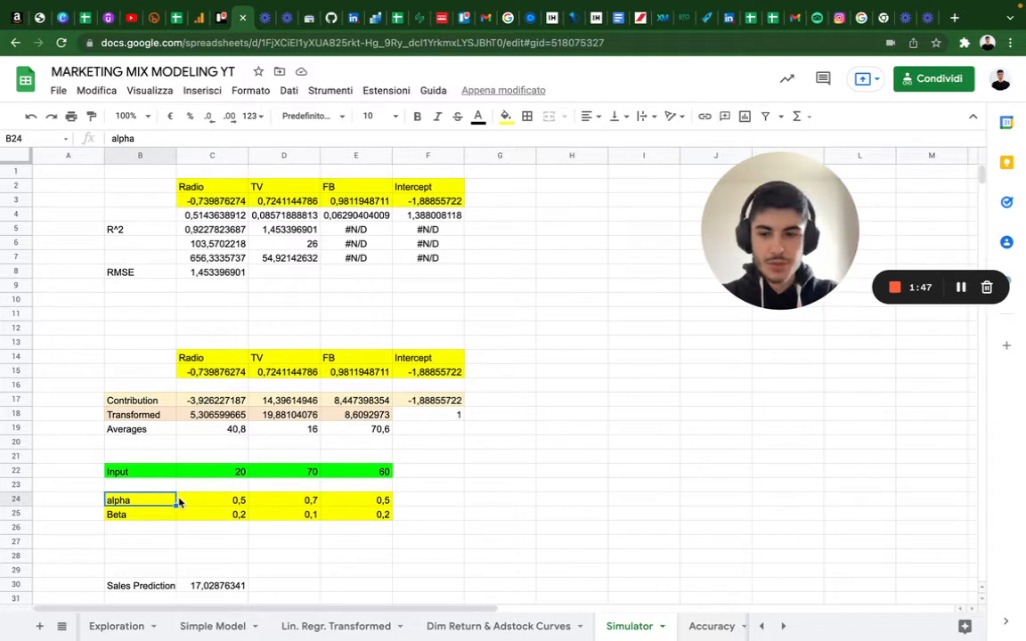
pyautogui.click(147, 515)
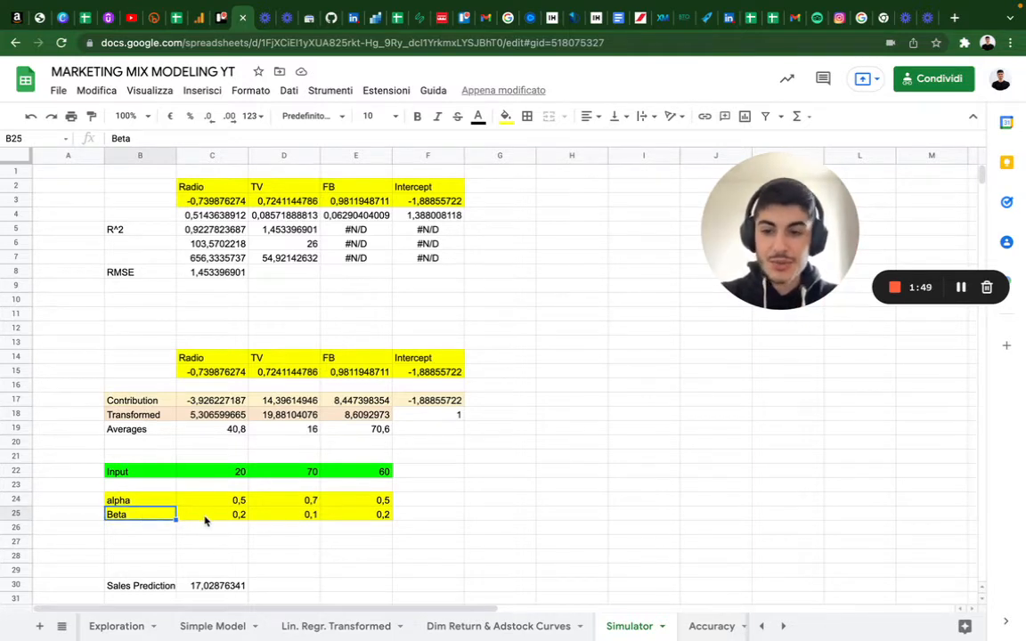
pyautogui.click(230, 517)
pyautogui.click(307, 515)
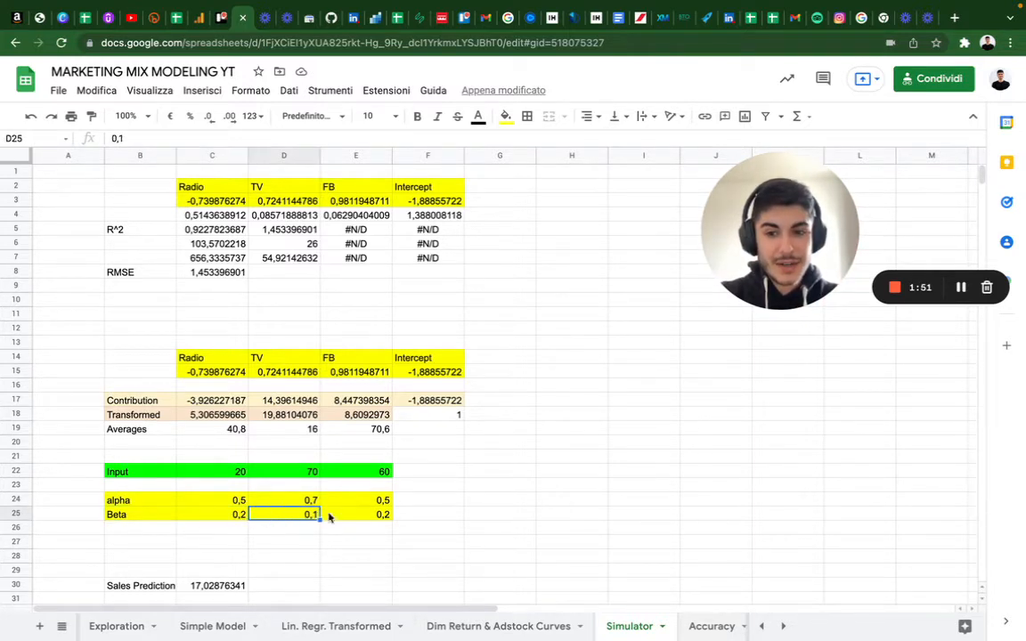
pyautogui.click(377, 516)
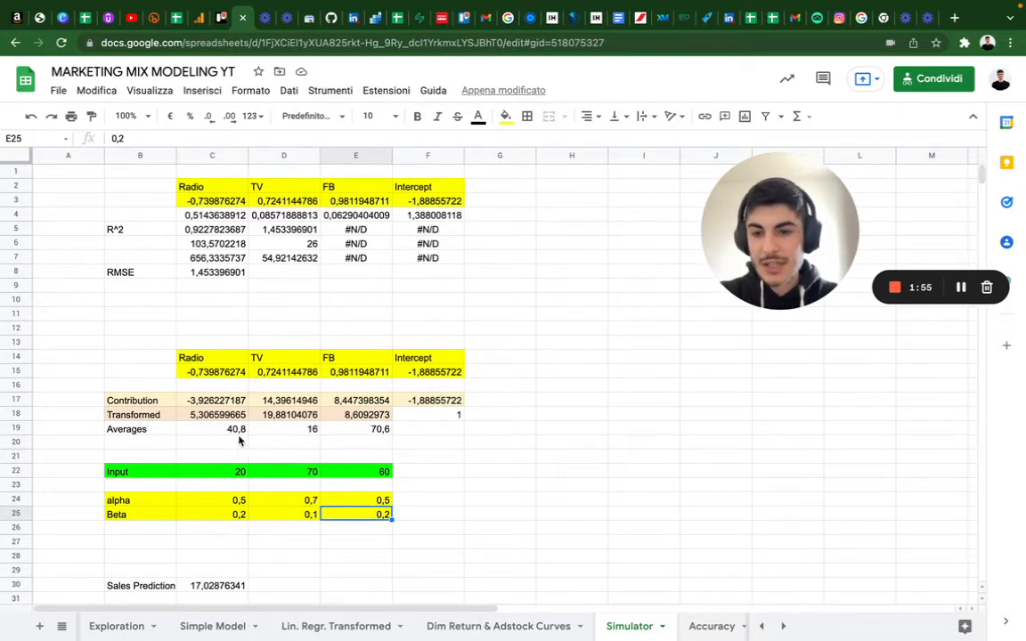
pyautogui.click(229, 475)
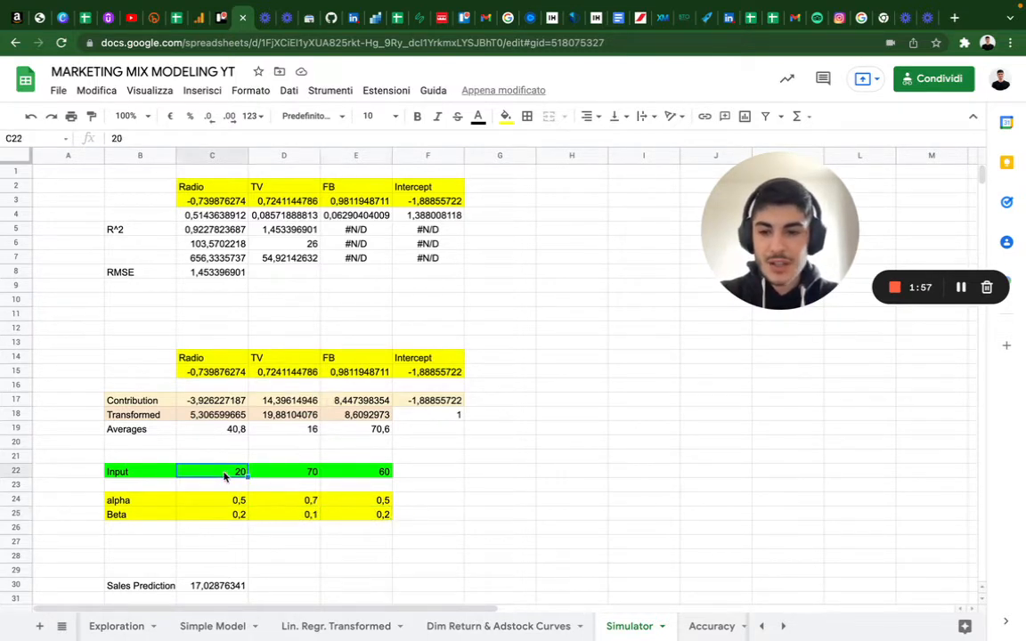
pyautogui.click(287, 476)
pyautogui.click(368, 473)
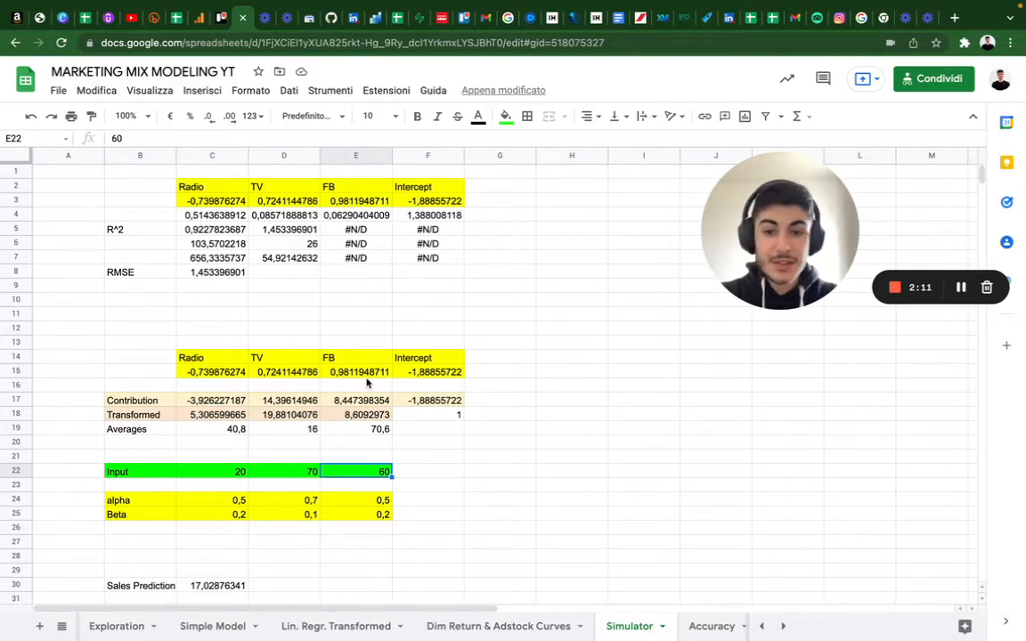
# - Inspect the Sales Prediction, Cost and CPO cells and their formulas
pyautogui.scroll(-3, 267, 539)
pyautogui.click(214, 500)
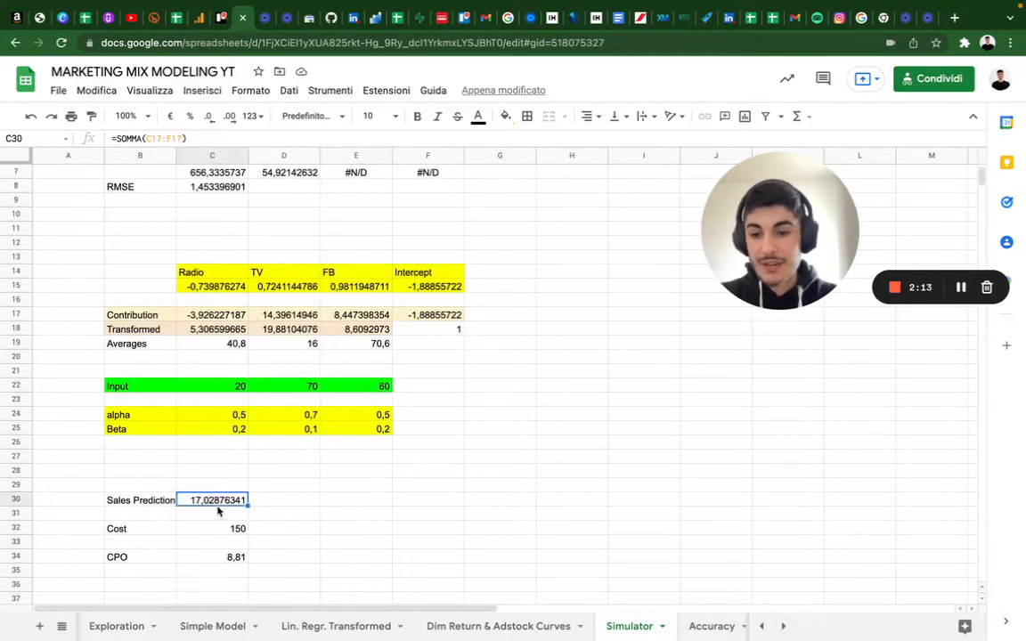
pyautogui.click(229, 529)
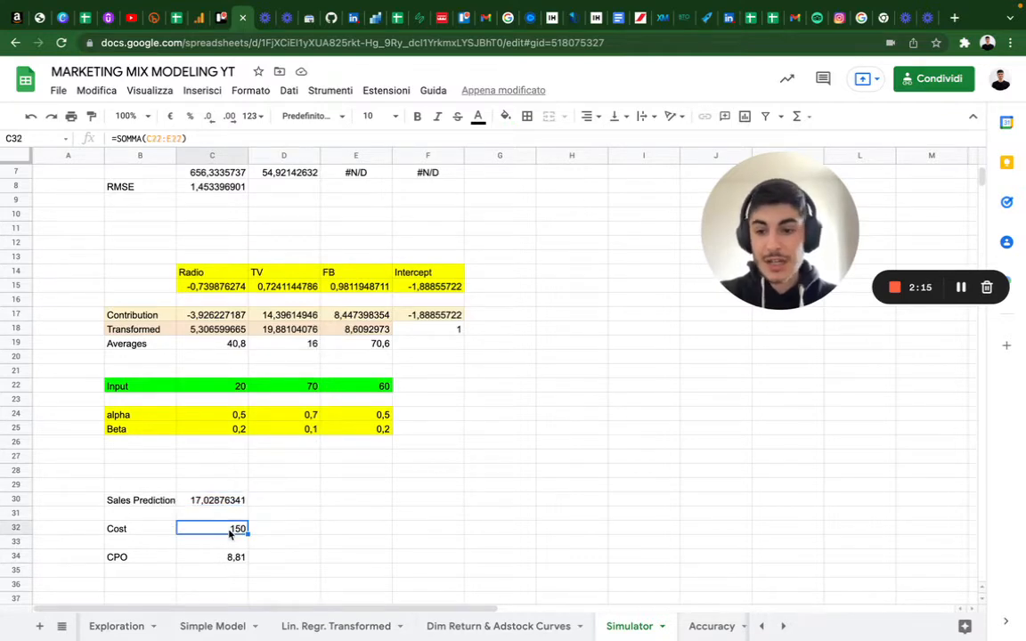
pyautogui.doubleClick(232, 529)
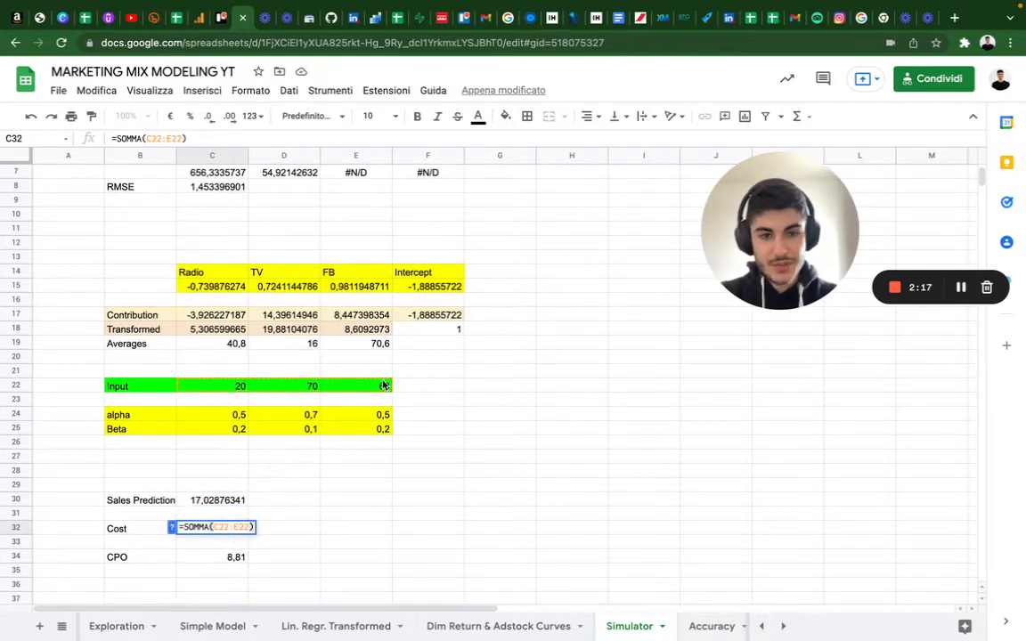
pyautogui.doubleClick(222, 557)
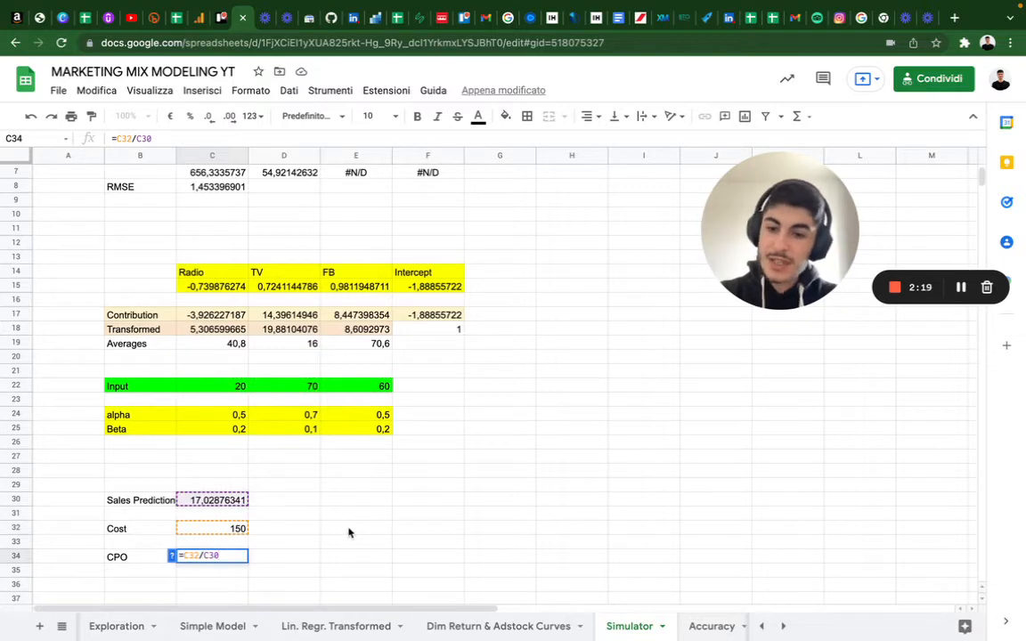
pyautogui.click(348, 531)
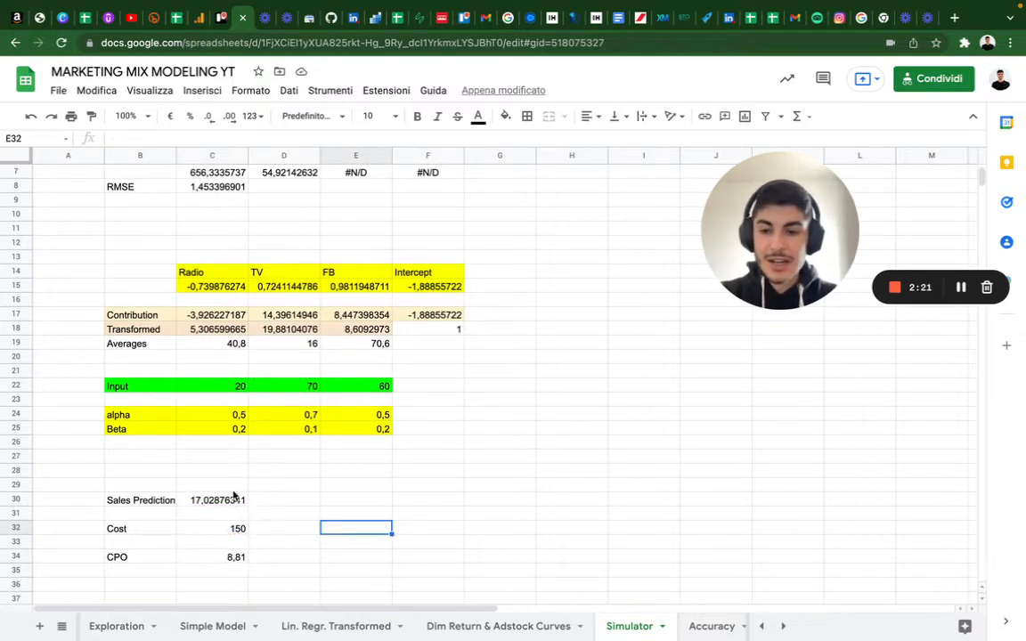
# - Set the Radio, TV and FB inputs to 120, 170 and 160
pyautogui.click(236, 387)
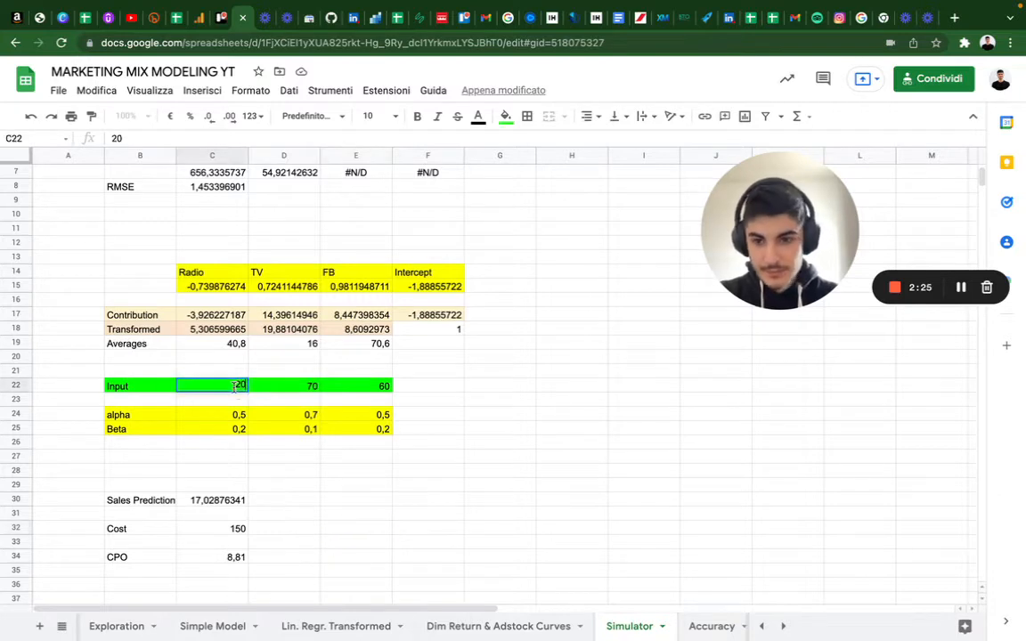
pyautogui.write('120')
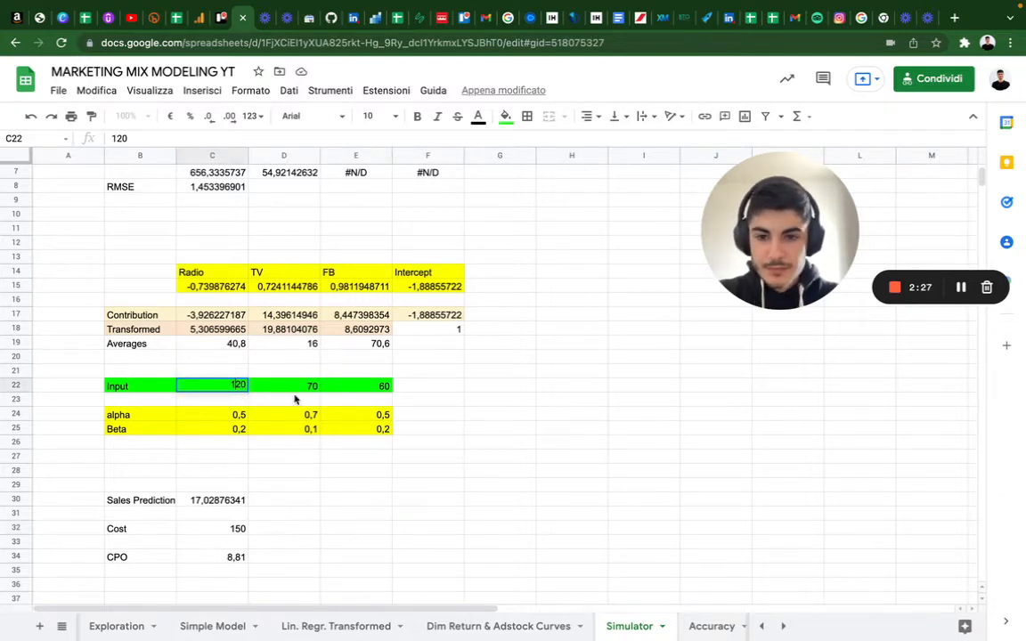
pyautogui.click(307, 385)
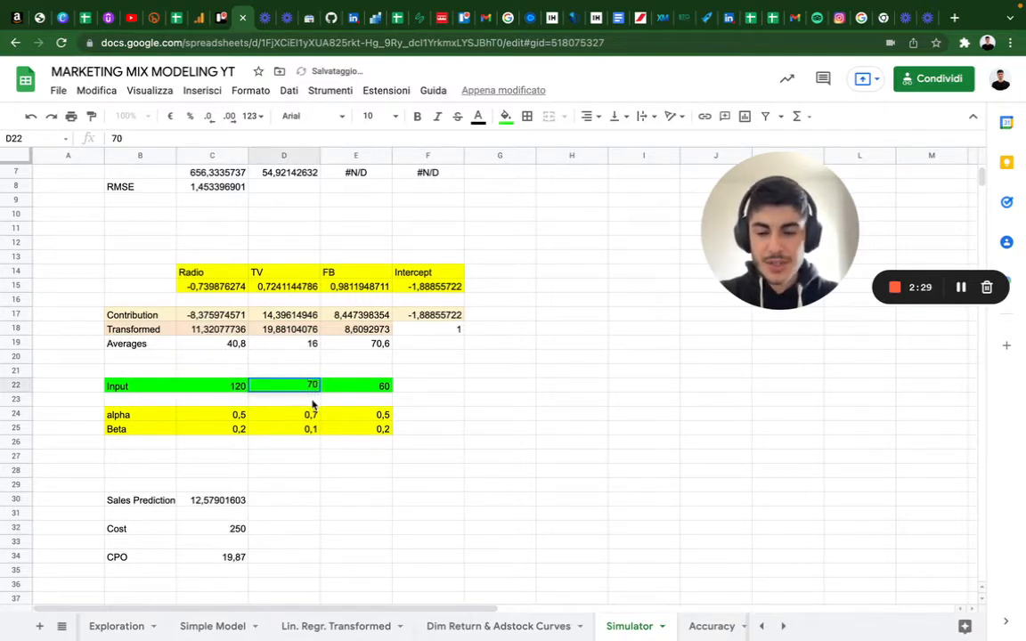
pyautogui.write('1')
pyautogui.doubleClick(374, 385)
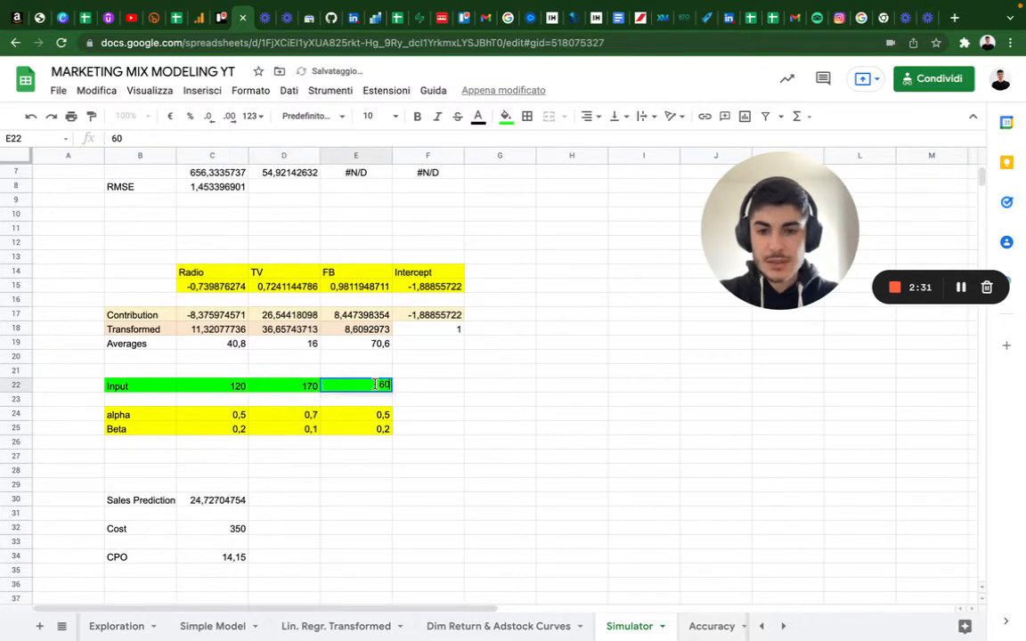
pyautogui.write('1')
pyautogui.press('BackSpace')
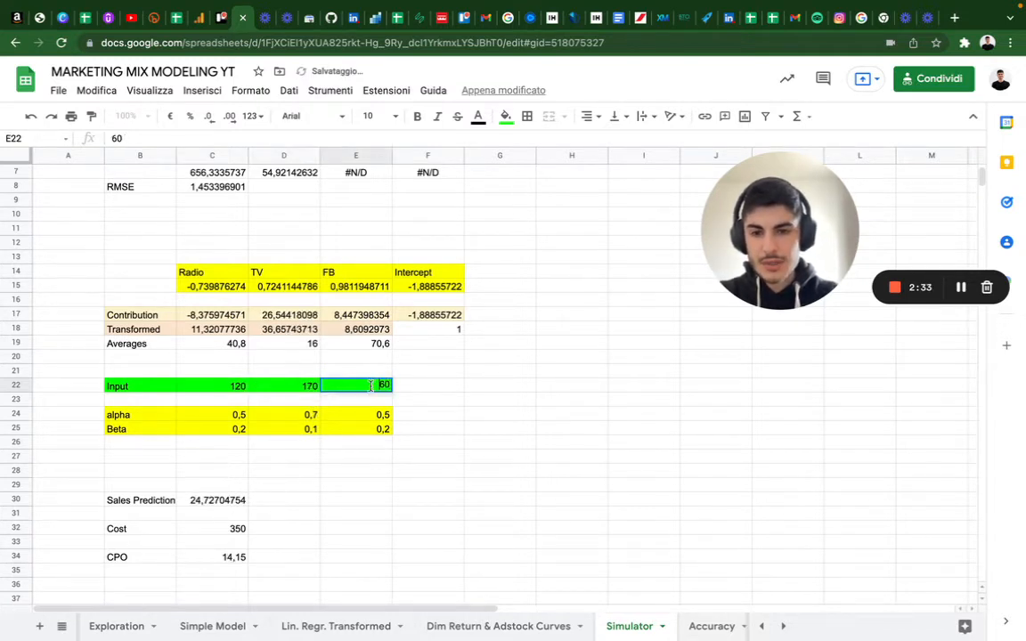
pyautogui.press('Home')
pyautogui.write('1')
pyautogui.click(550, 385)
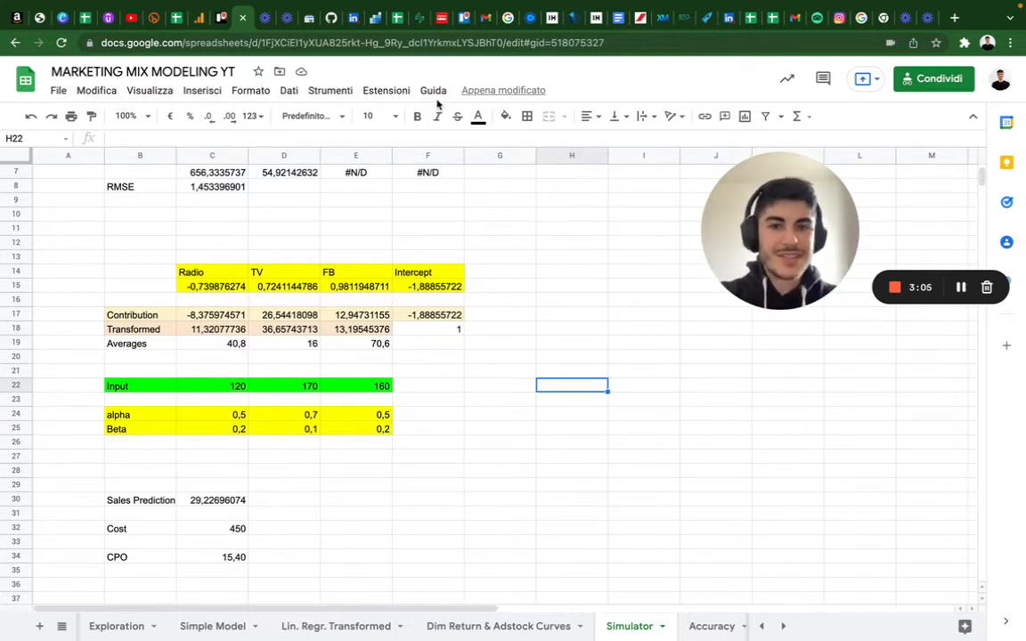
# - Download the spreadsheet as a Microsoft Excel (.xlsx) file
pyautogui.click(57, 90)
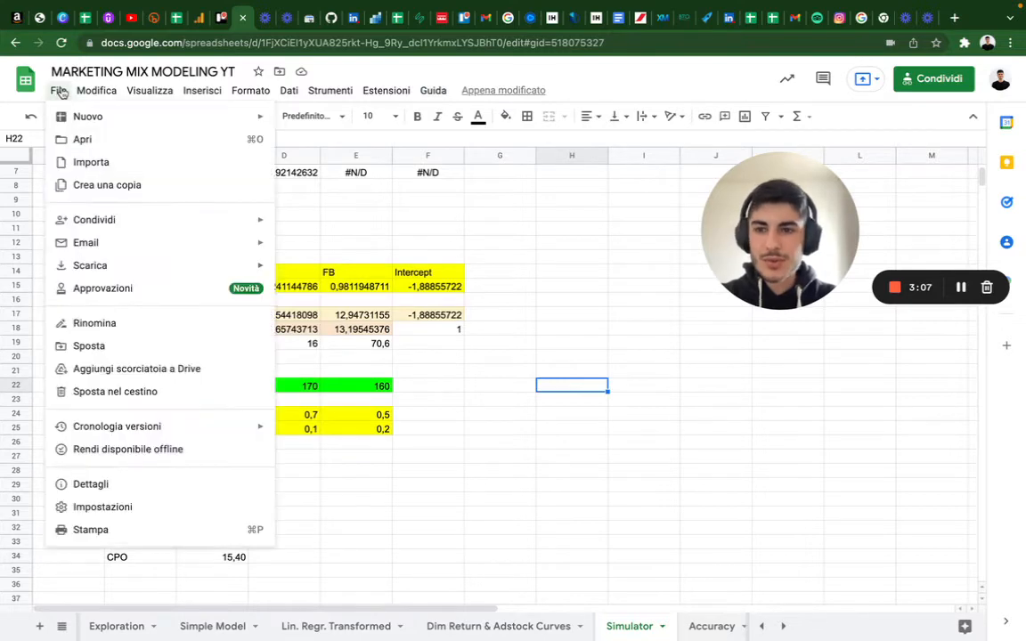
pyautogui.press('Right')
pyautogui.click(57, 90)
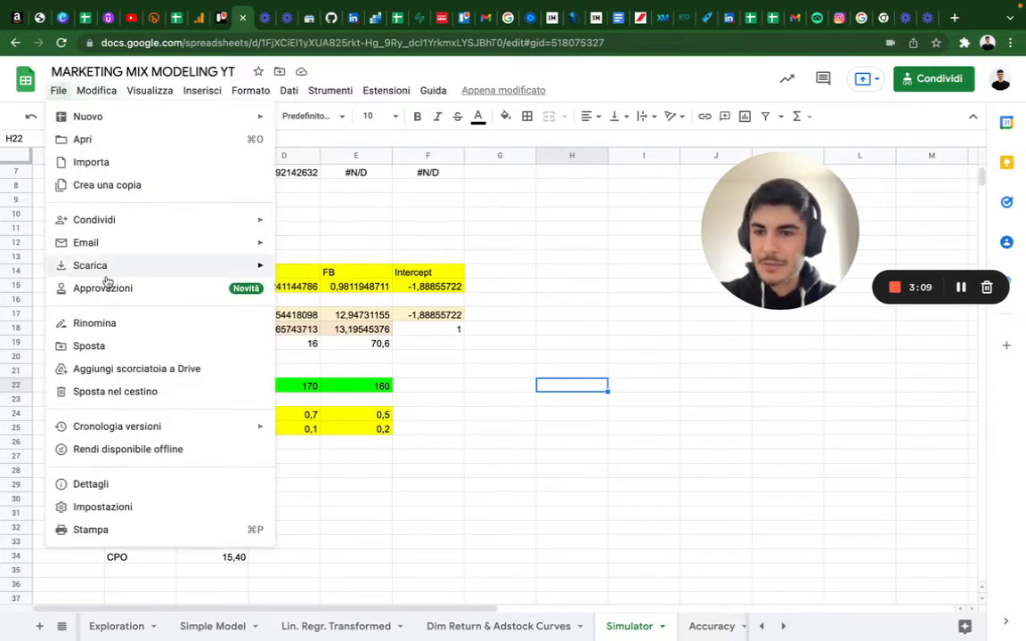
pyautogui.moveTo(125, 269)
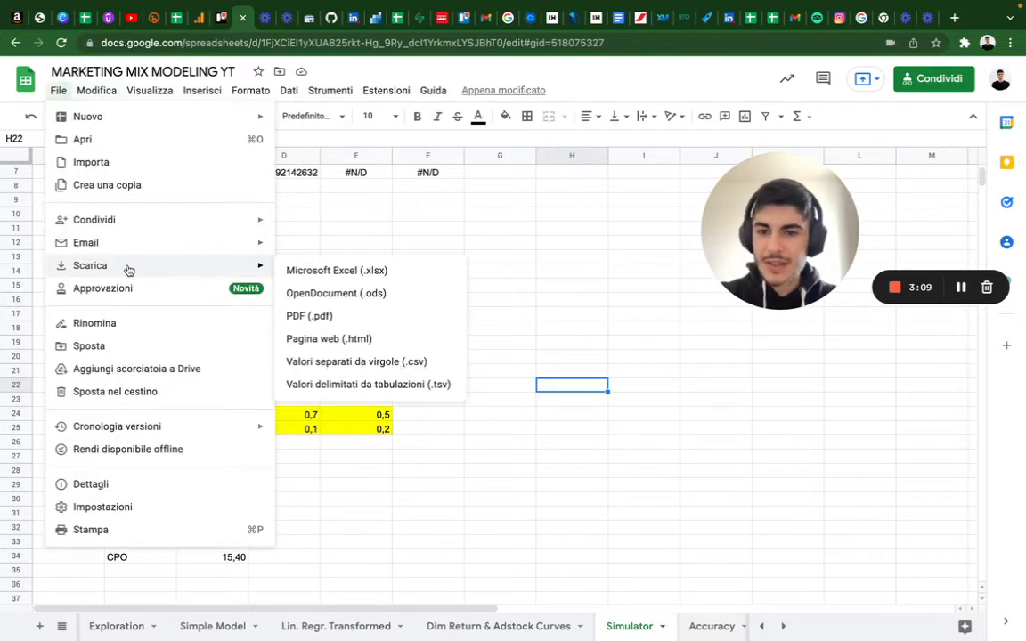
pyautogui.click(354, 267)
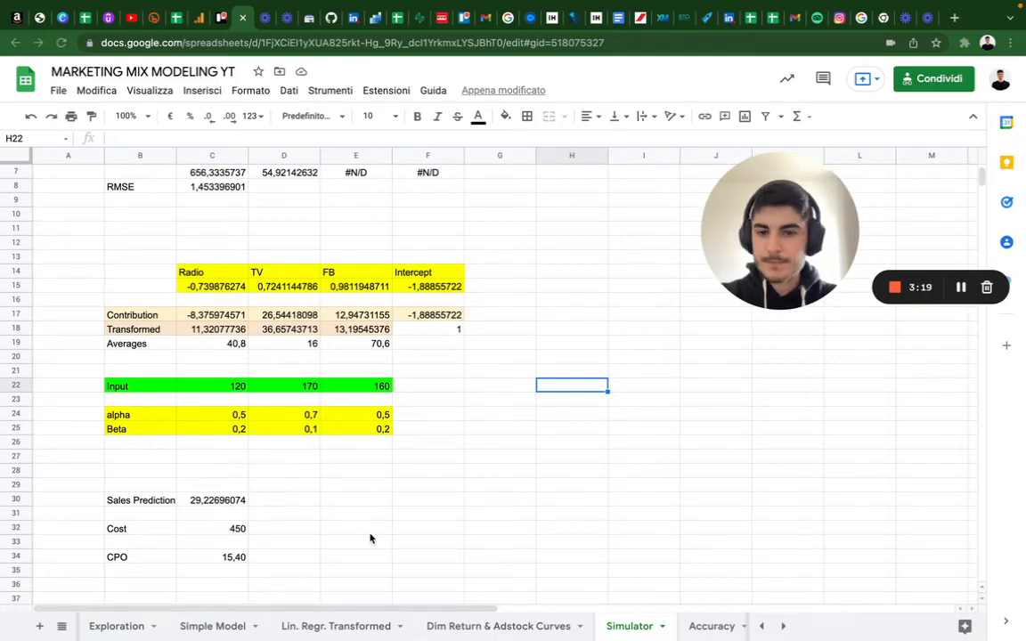
# - Switch to the downloaded workbook in Excel, close the old Solver dialog and open the Simulator sheet
pyautogui.hotkey('ctrl', 'Left')
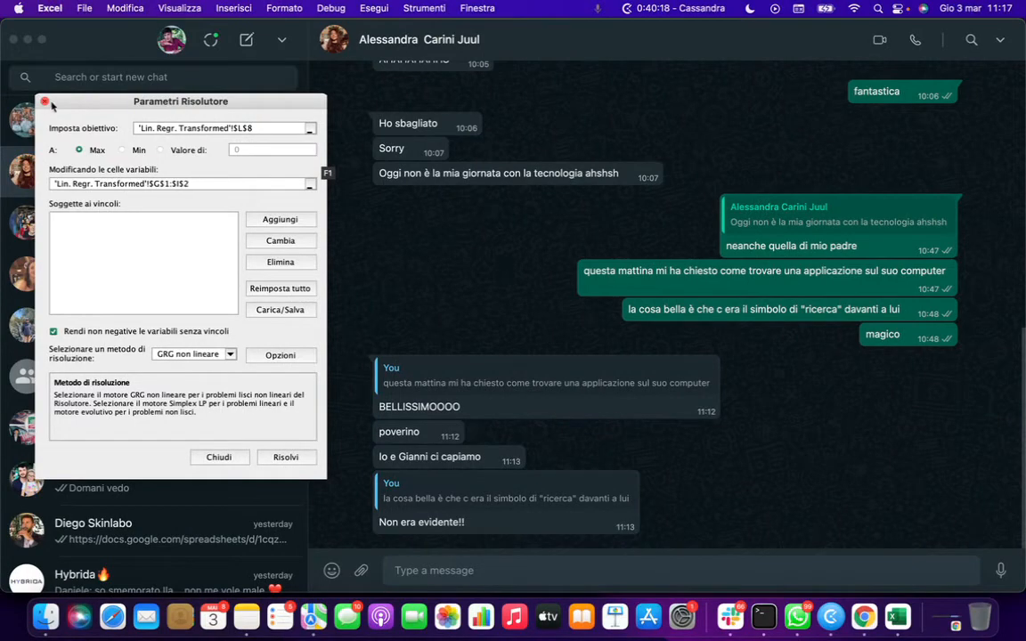
pyautogui.click(221, 457)
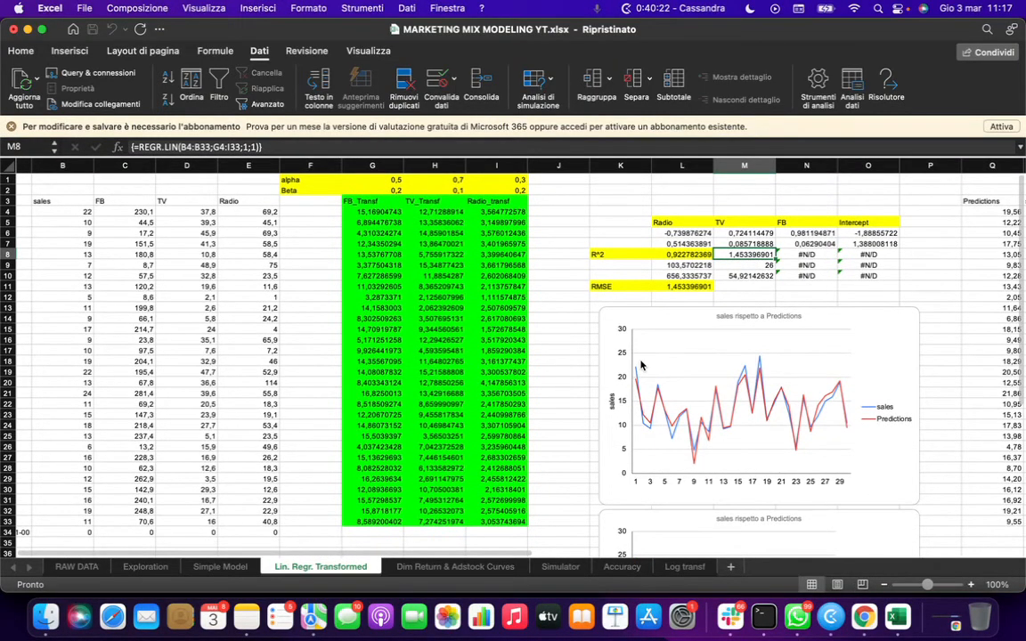
pyautogui.hscroll(3, 641, 365)
pyautogui.click(789, 264)
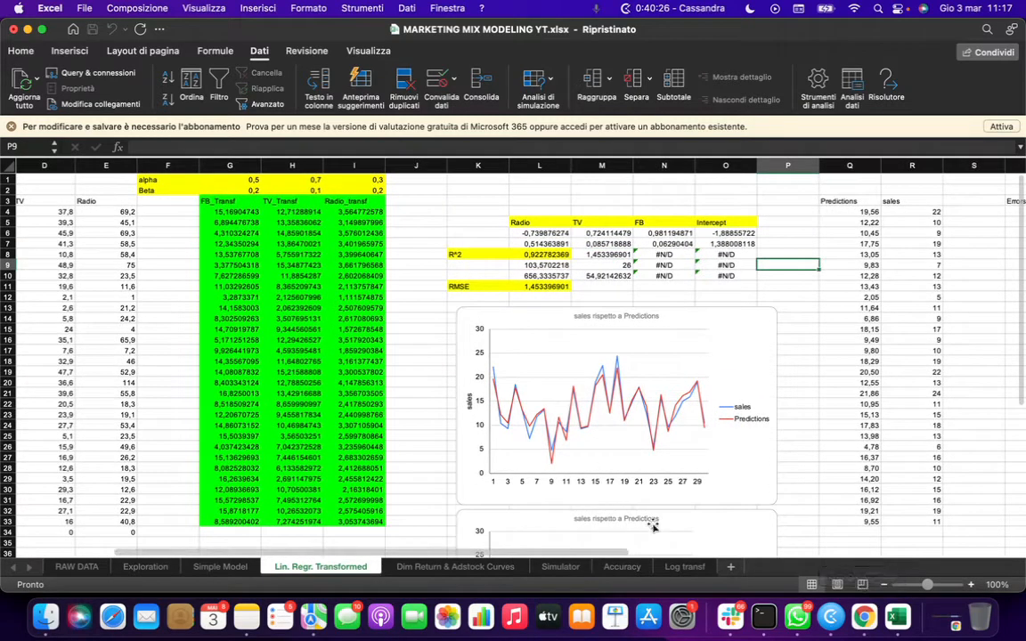
pyautogui.click(560, 567)
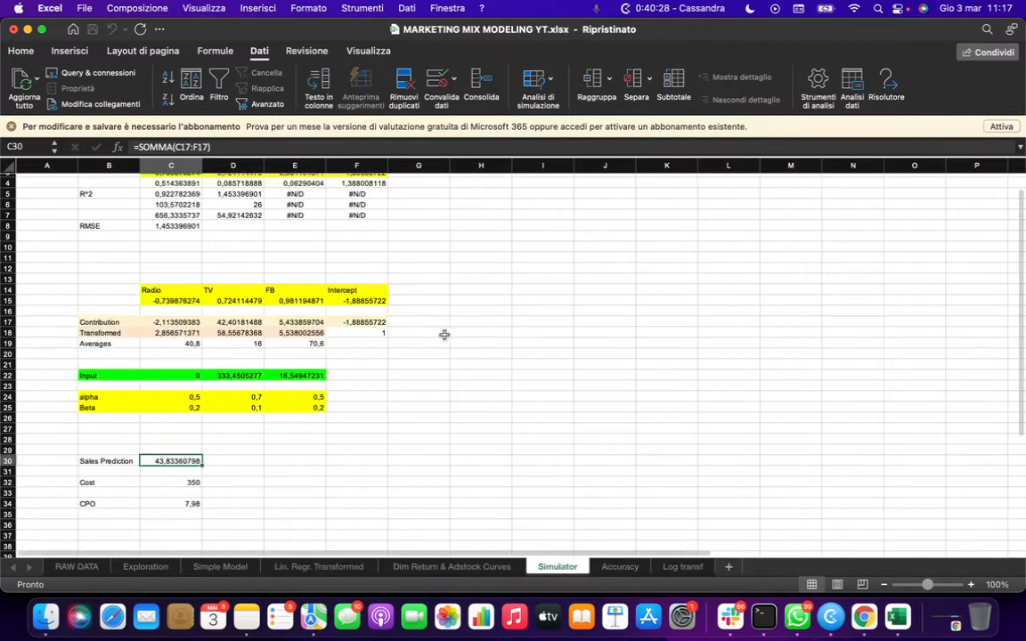
# - Clear the Radio, TV and FB inputs and set them to 150, 100 and 160
pyautogui.doubleClick(191, 376)
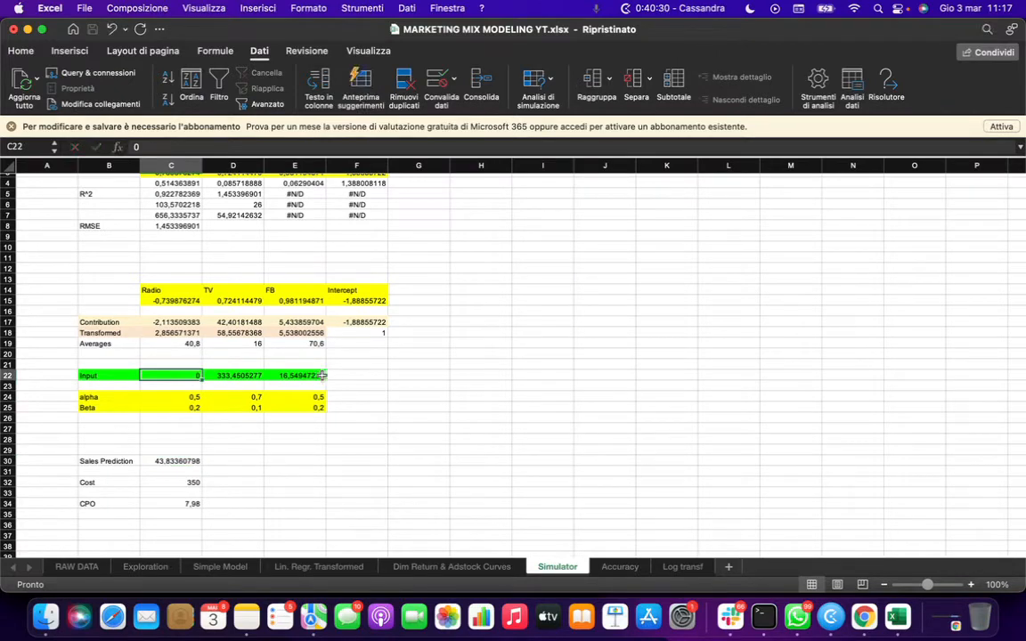
pyautogui.moveTo(294, 376); pyautogui.dragTo(192, 376)
pyautogui.press('Delete')
pyautogui.doubleClick(185, 376)
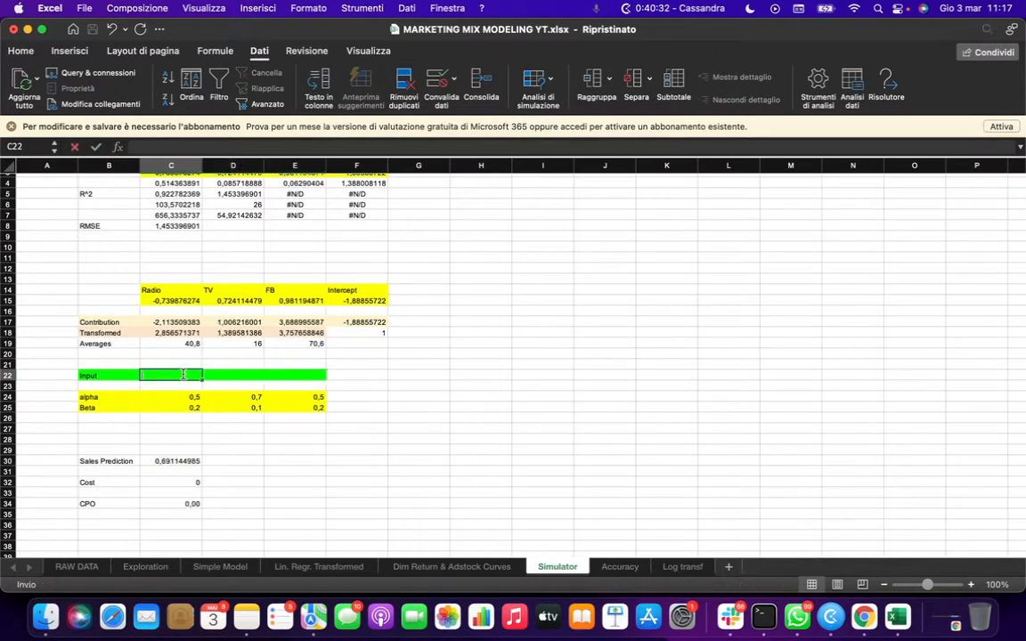
pyautogui.write('150')
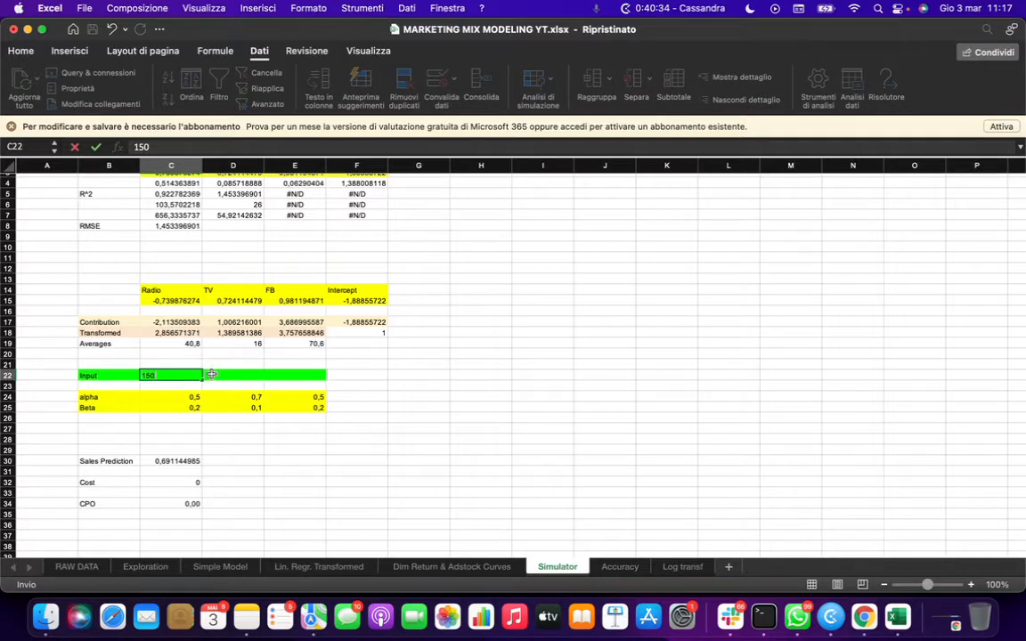
pyautogui.click(212, 374)
pyautogui.write('100')
pyautogui.click(292, 376)
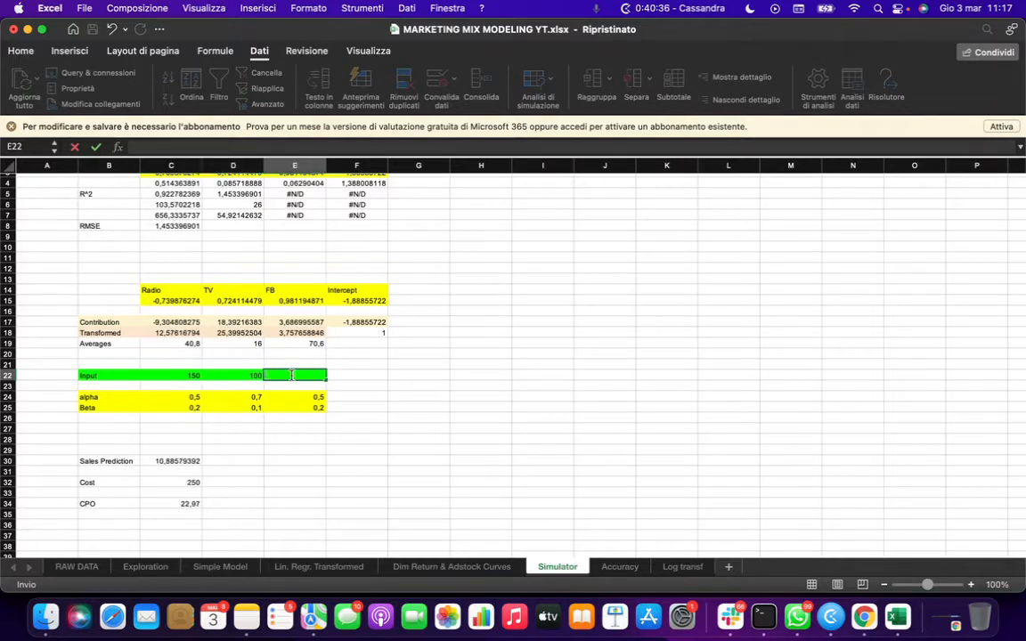
pyautogui.write('160')
pyautogui.press('Return')
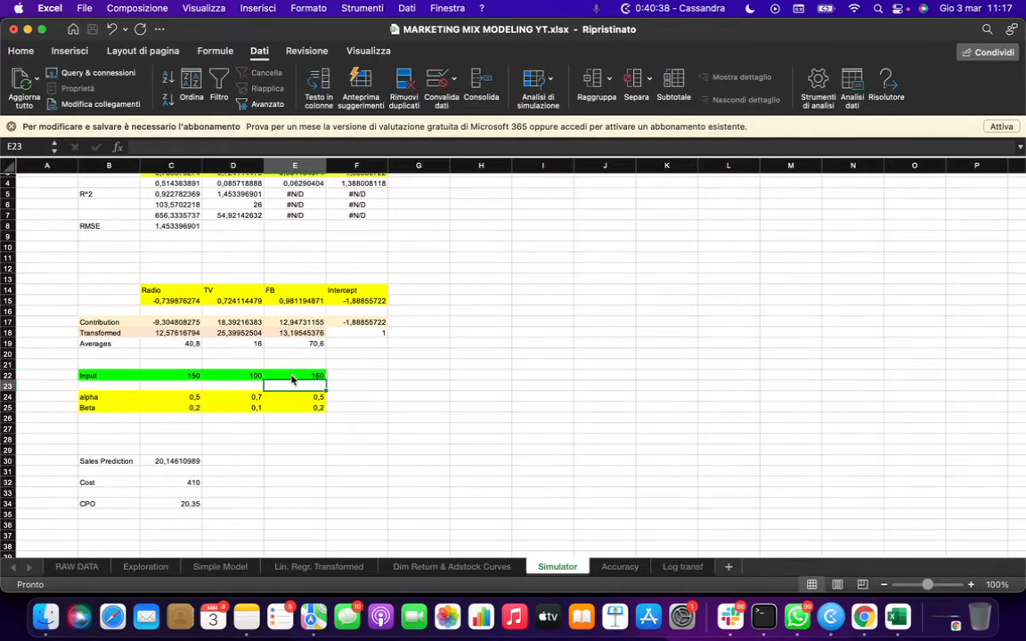
pyautogui.scroll(3, 291, 379)
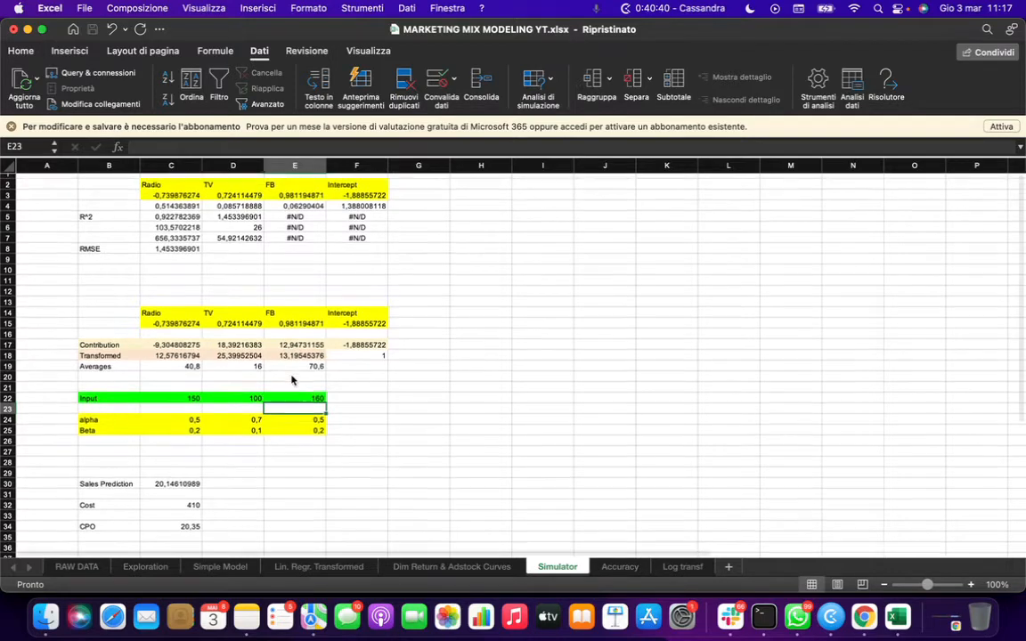
pyautogui.click(20, 51)
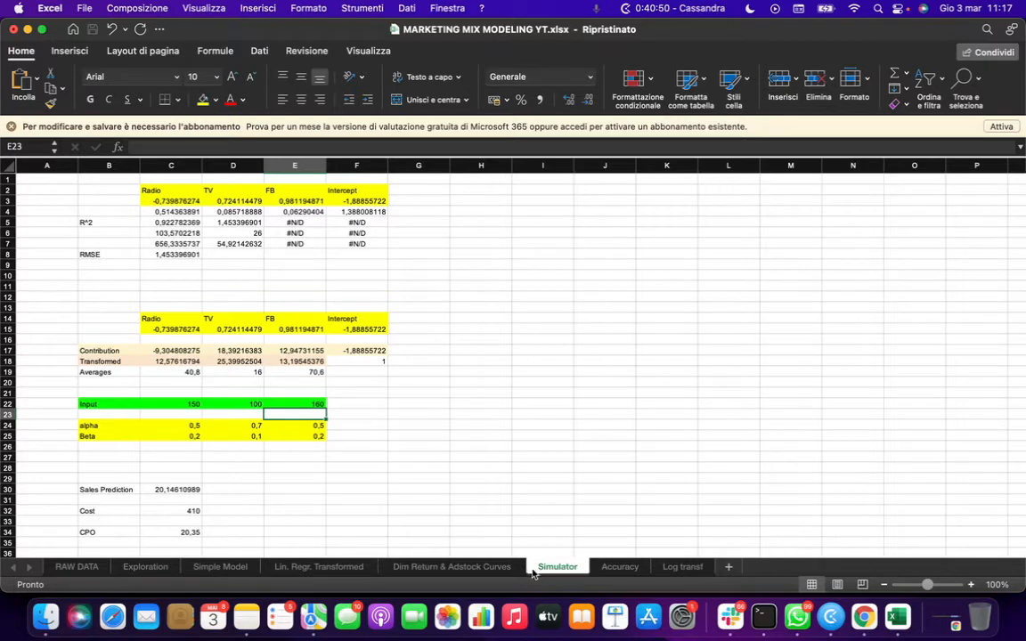
pyautogui.scroll(-3, 291, 502)
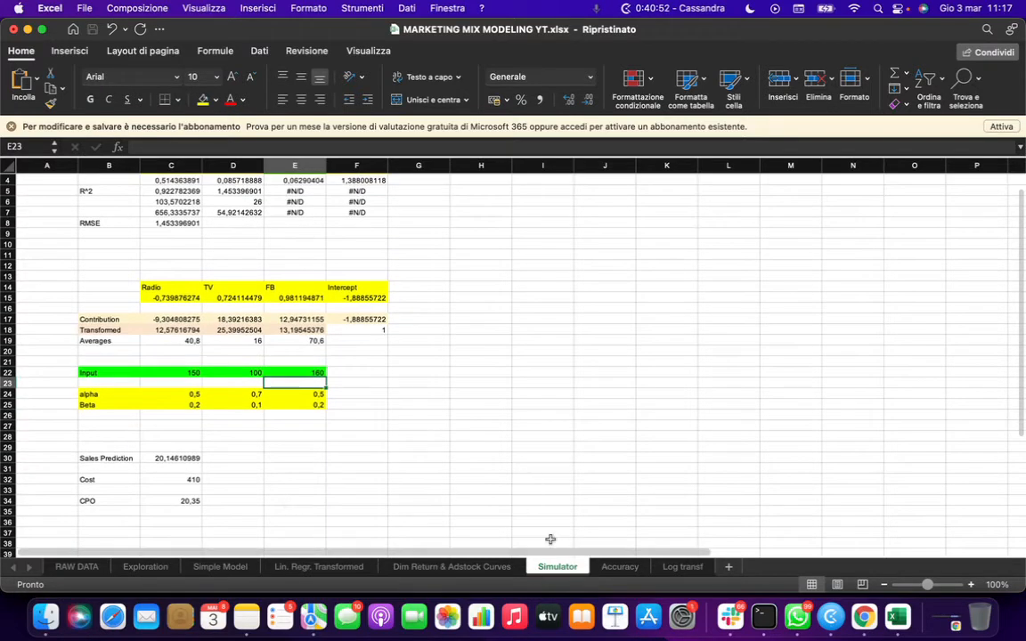
pyautogui.scroll(3, 550, 538)
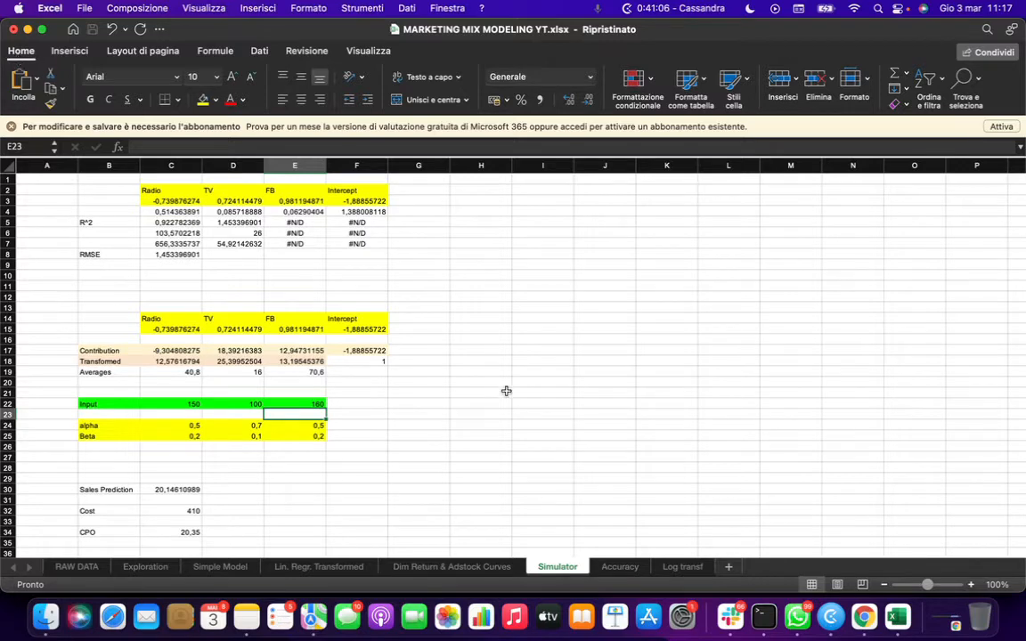
# - Open Solver and set its objective to minimize the CPO cell on the Simulator sheet
pyautogui.click(259, 51)
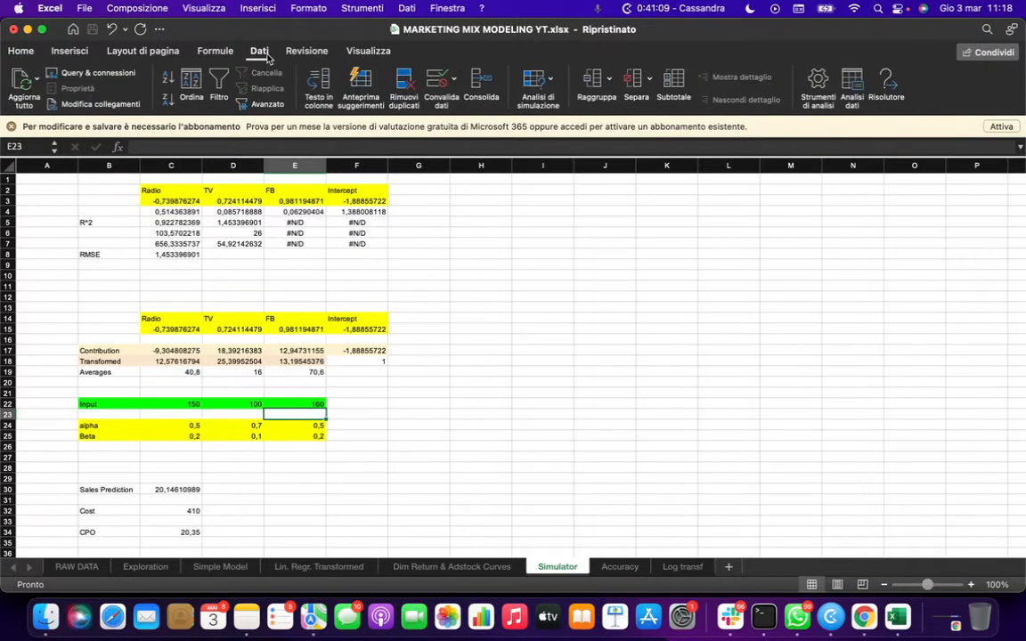
pyautogui.click(888, 85)
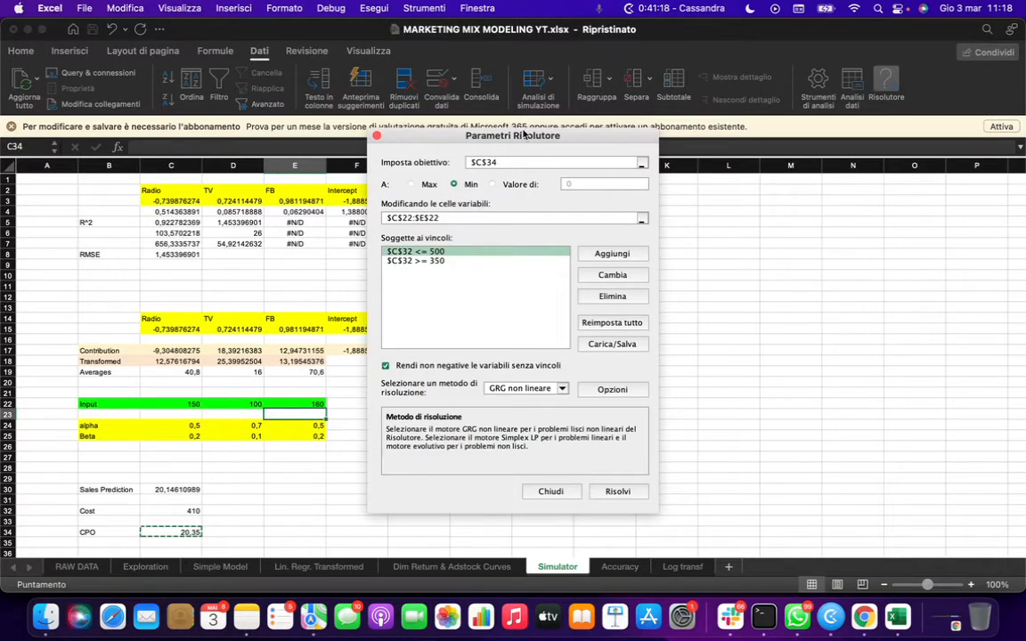
pyautogui.moveTo(524, 134); pyautogui.dragTo(581, 136)
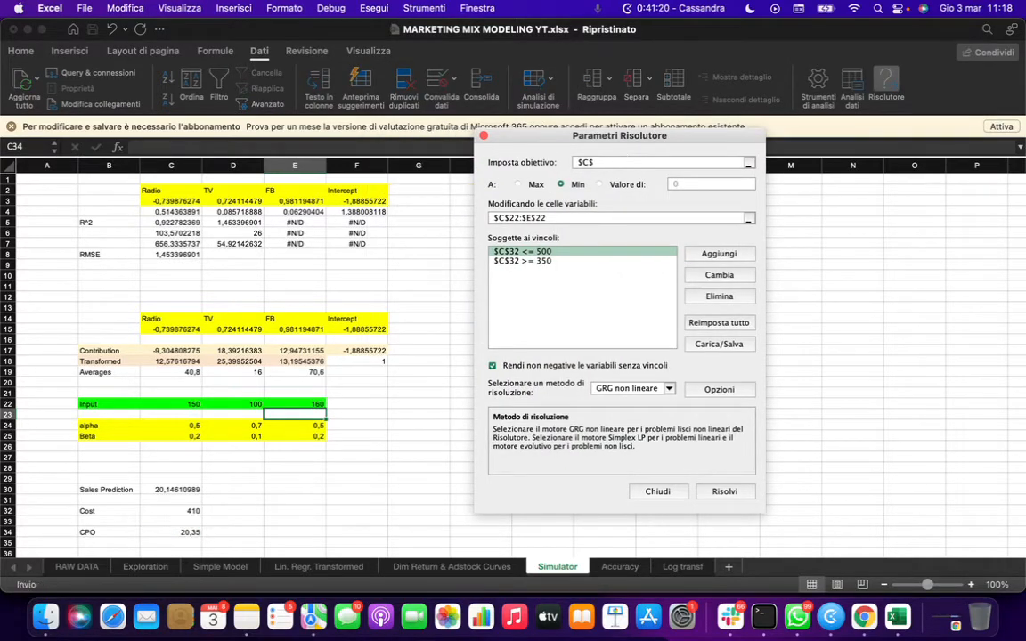
pyautogui.press('BackSpace')
pyautogui.press('BackSpace')
pyautogui.press('BackSpace')
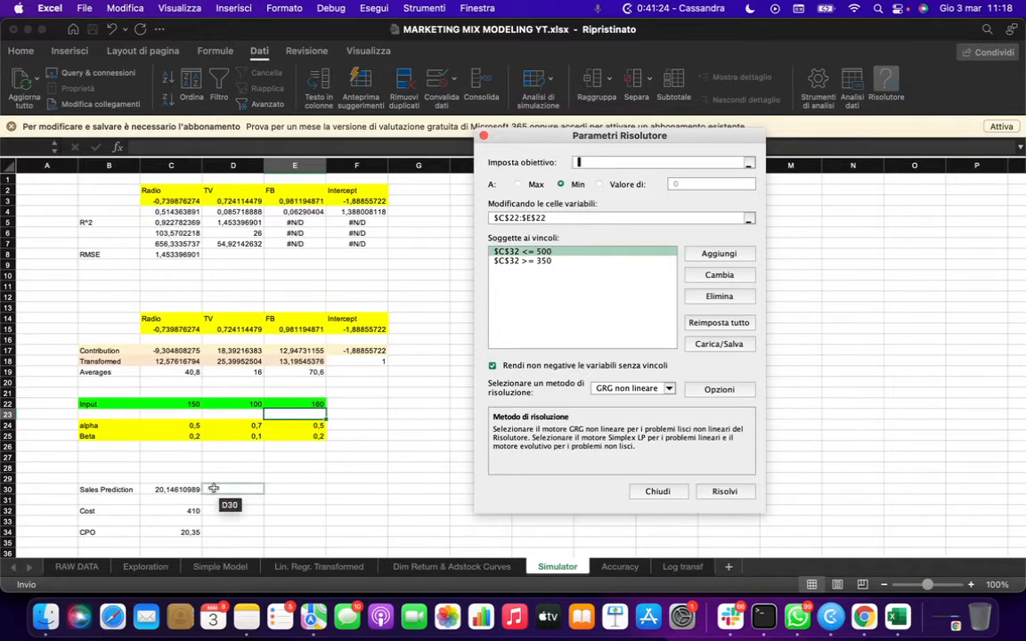
pyautogui.click(184, 531)
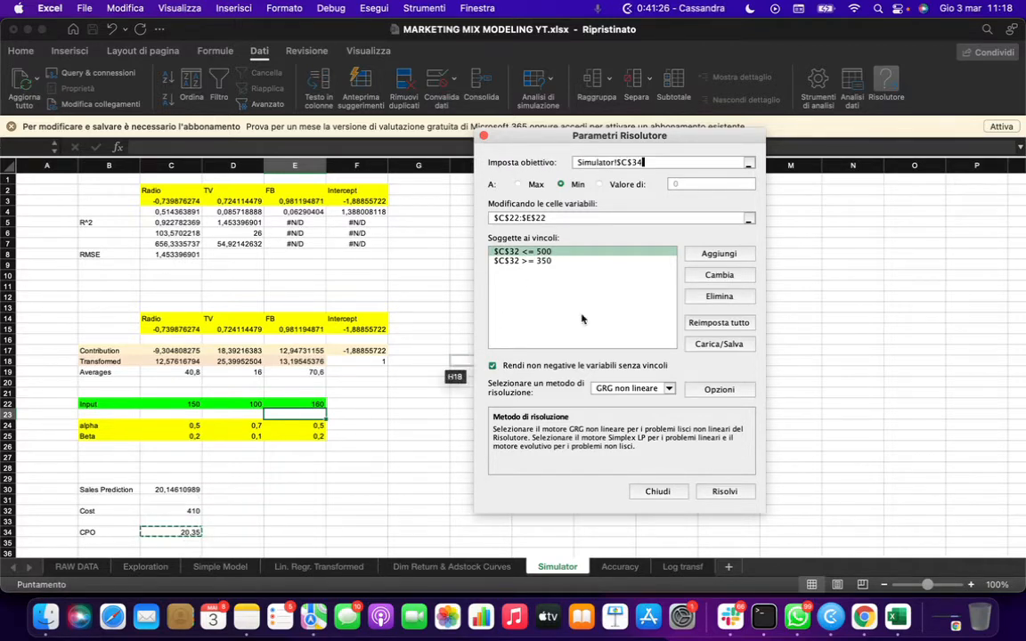
pyautogui.click(519, 184)
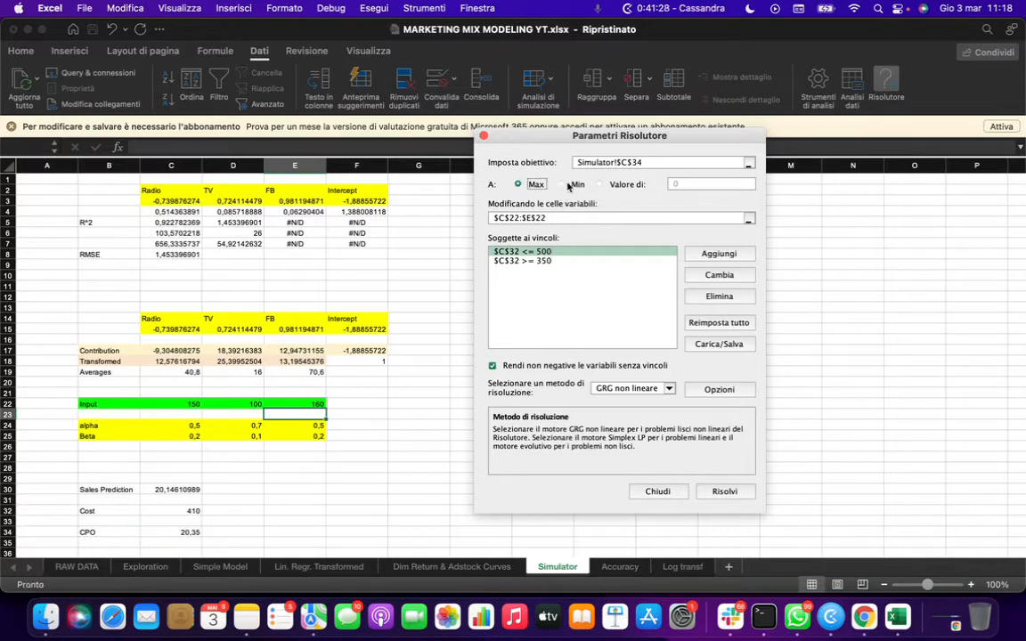
pyautogui.click(561, 185)
# - Set the Solver variable cells to the Radio, TV and FB input range C22:E22
pyautogui.click(580, 216)
pyautogui.moveTo(578, 216); pyautogui.dragTo(457, 217)
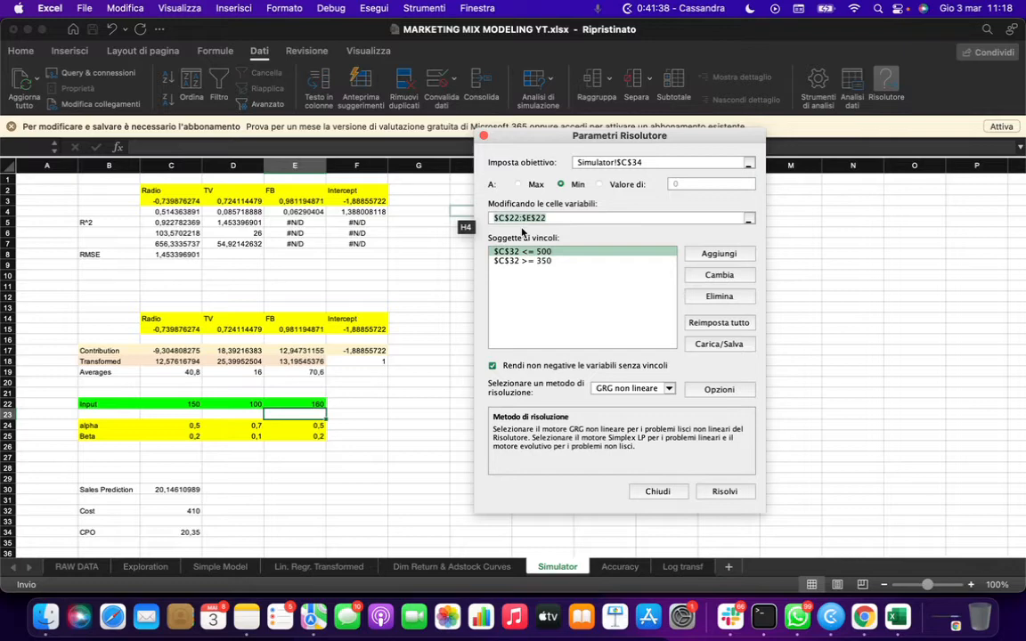
pyautogui.press('BackSpace')
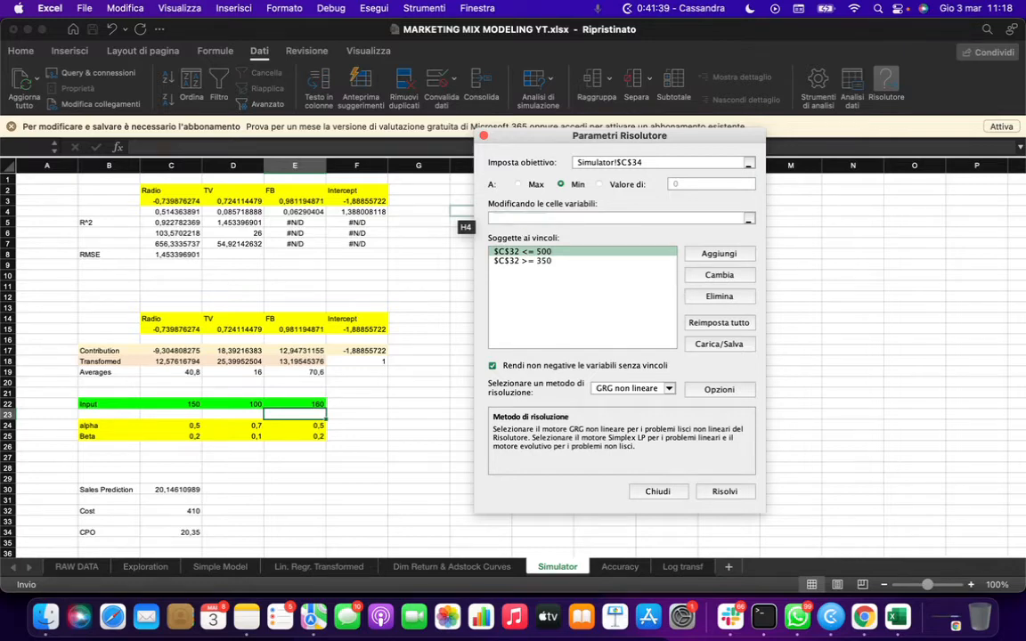
pyautogui.click(183, 403)
pyautogui.moveTo(184, 403); pyautogui.dragTo(314, 406)
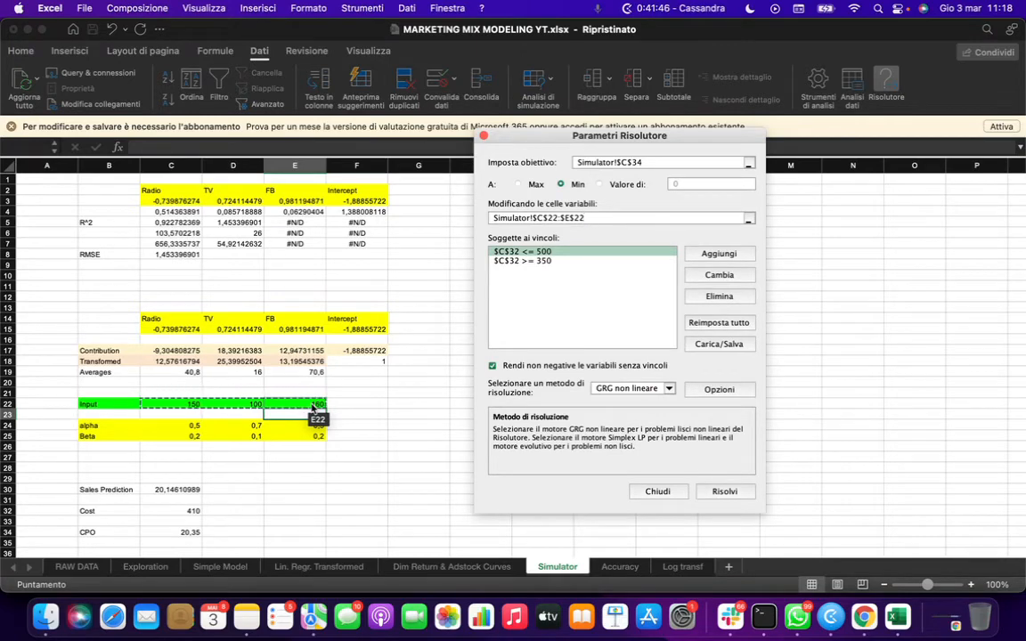
# - Delete both existing cost constraints from the Solver constraint list
pyautogui.click(573, 262)
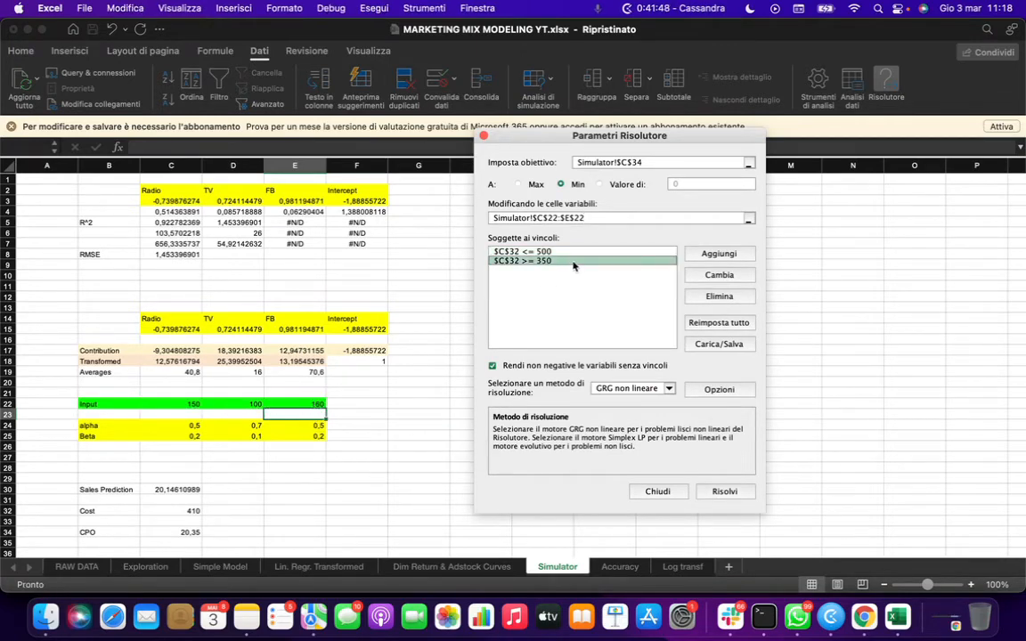
pyautogui.click(705, 295)
pyautogui.click(703, 298)
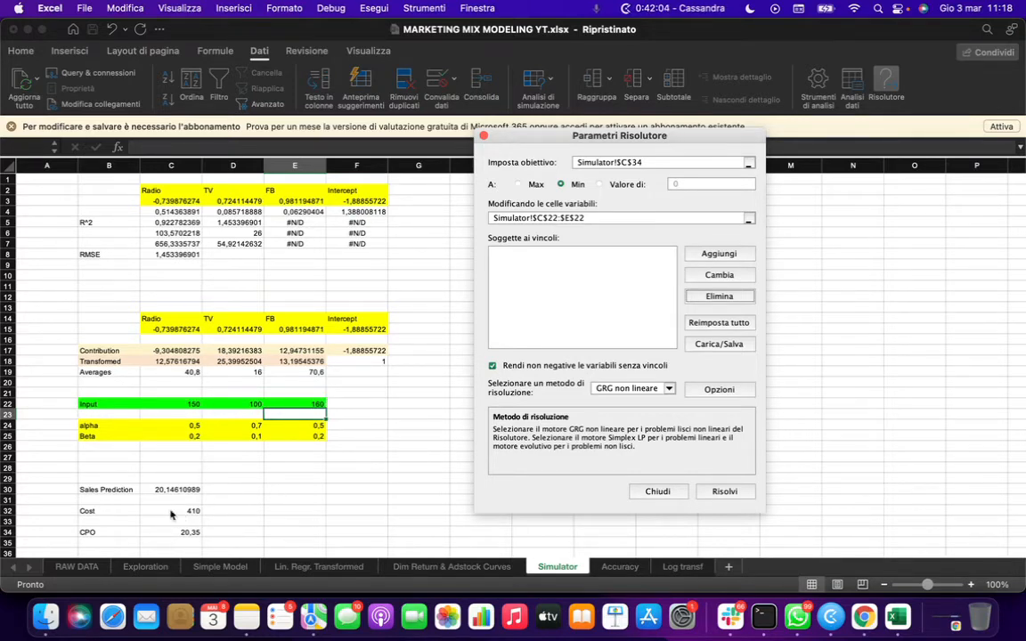
# - Add Solver constraints keeping the Cost cell C32 at most 550 and at least 350
pyautogui.click(737, 258)
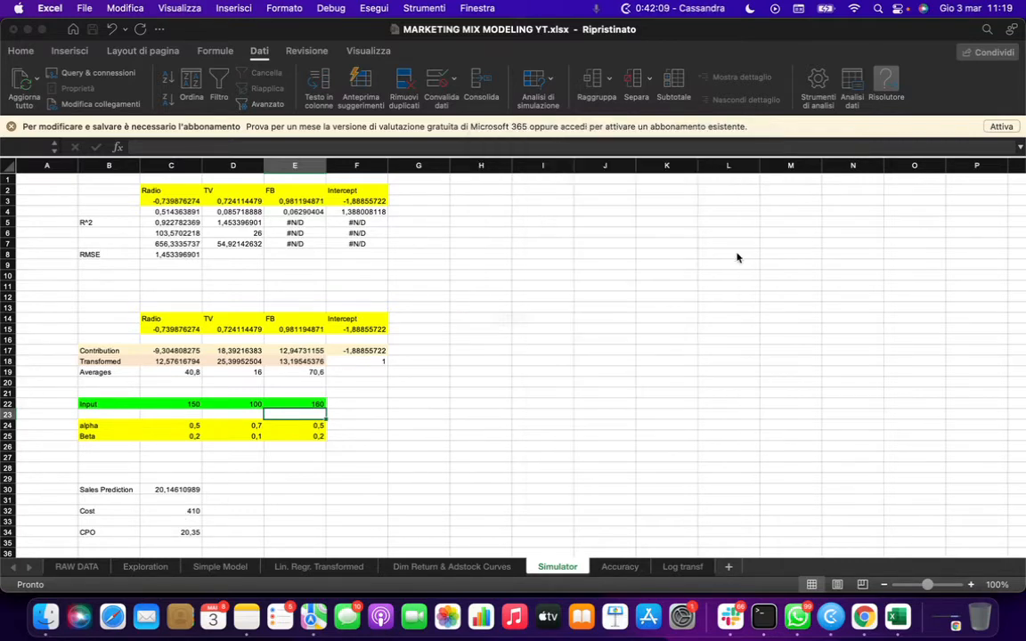
pyautogui.click(183, 511)
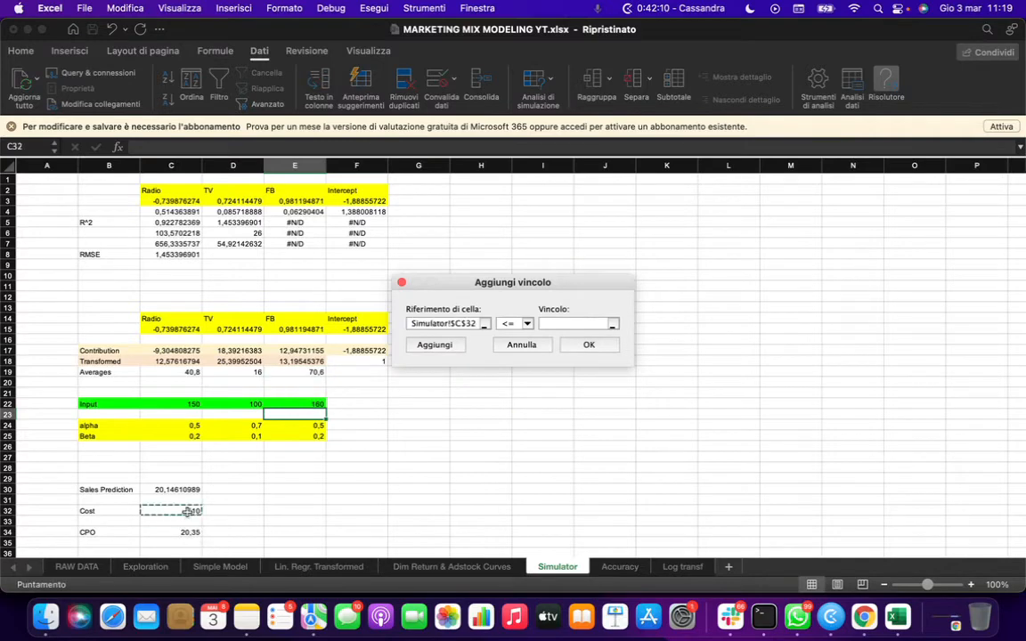
pyautogui.click(570, 326)
pyautogui.write('550')
pyautogui.click(433, 345)
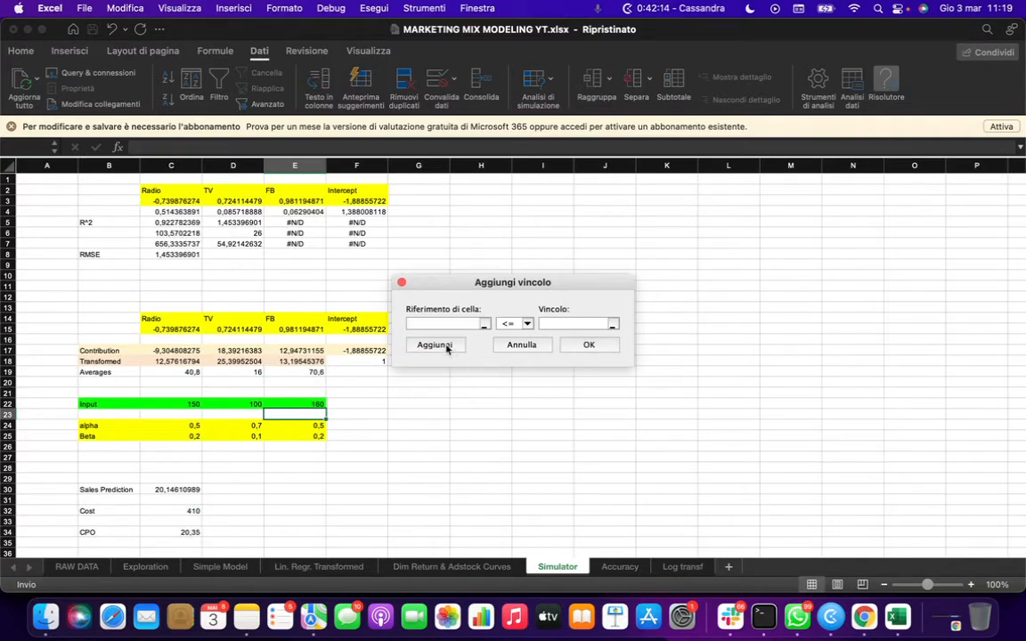
pyautogui.click(169, 512)
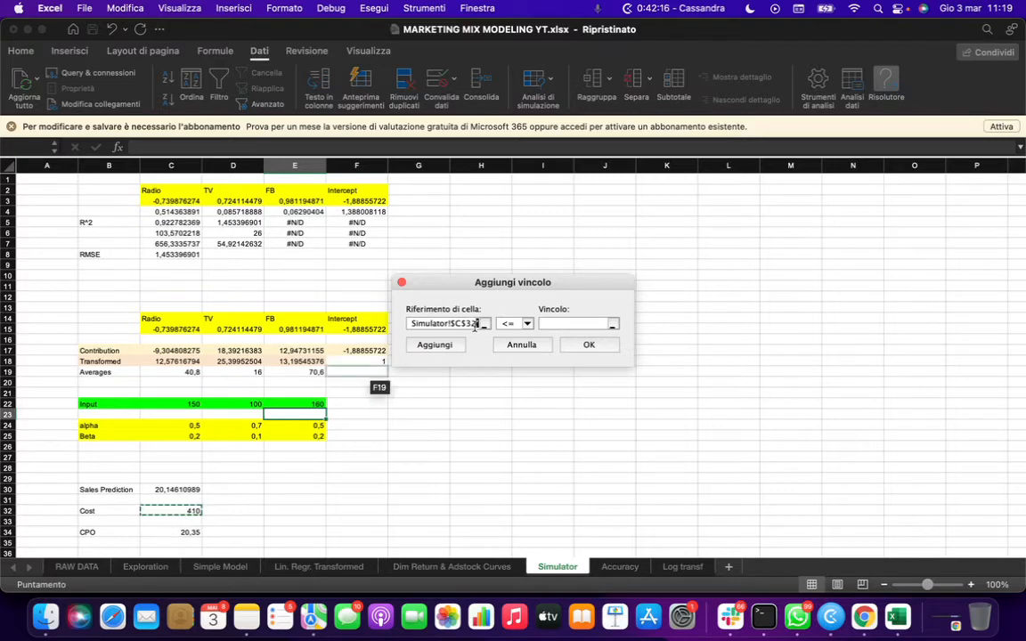
pyautogui.click(529, 324)
pyautogui.click(524, 357)
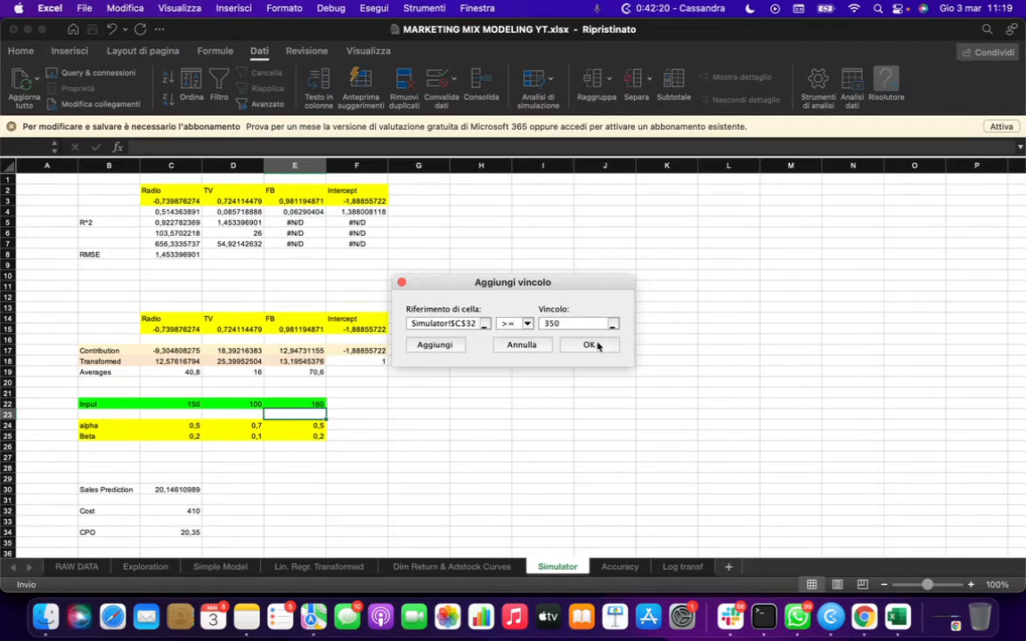
pyautogui.click(589, 345)
pyautogui.moveTo(458, 141); pyautogui.dragTo(600, 96)
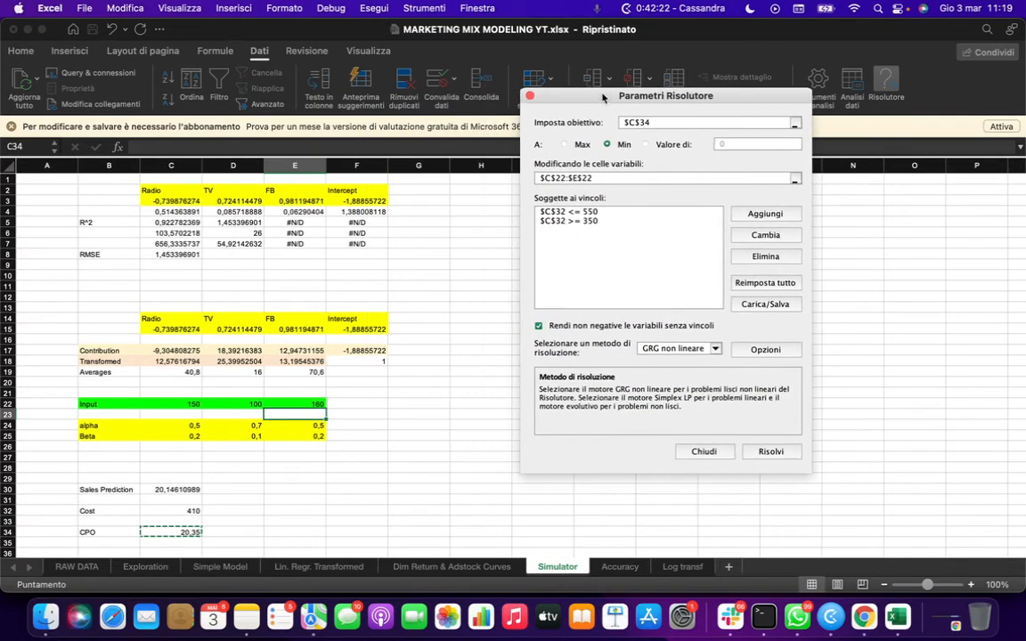
pyautogui.click(664, 122)
pyautogui.scroll(-2, 378, 289)
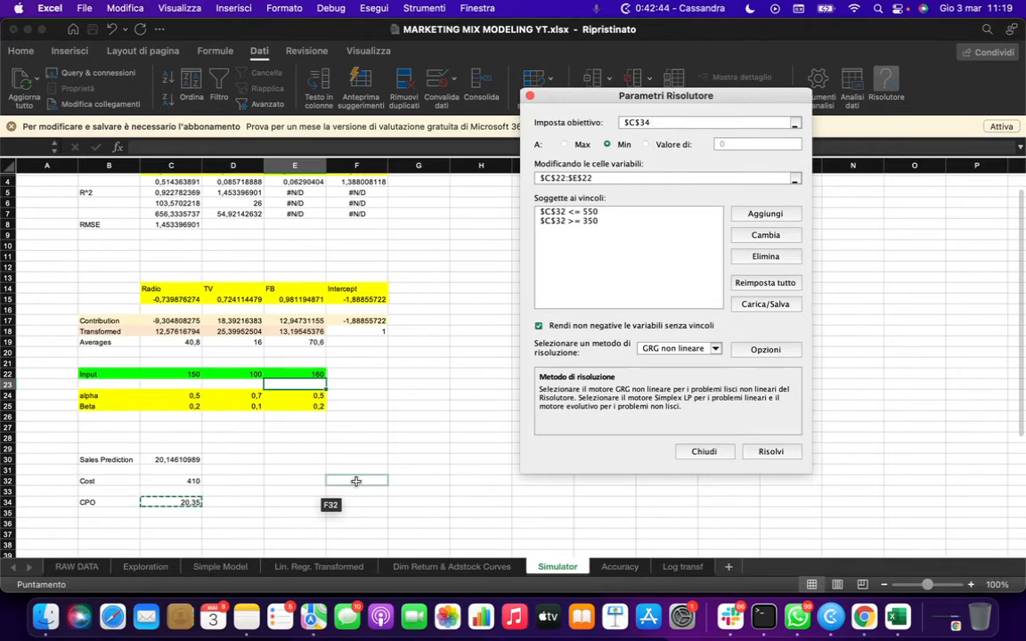
# - Run Solver with the GRG Nonlinear method and non-negative variables, and keep the Solver solution
pyautogui.click(680, 351)
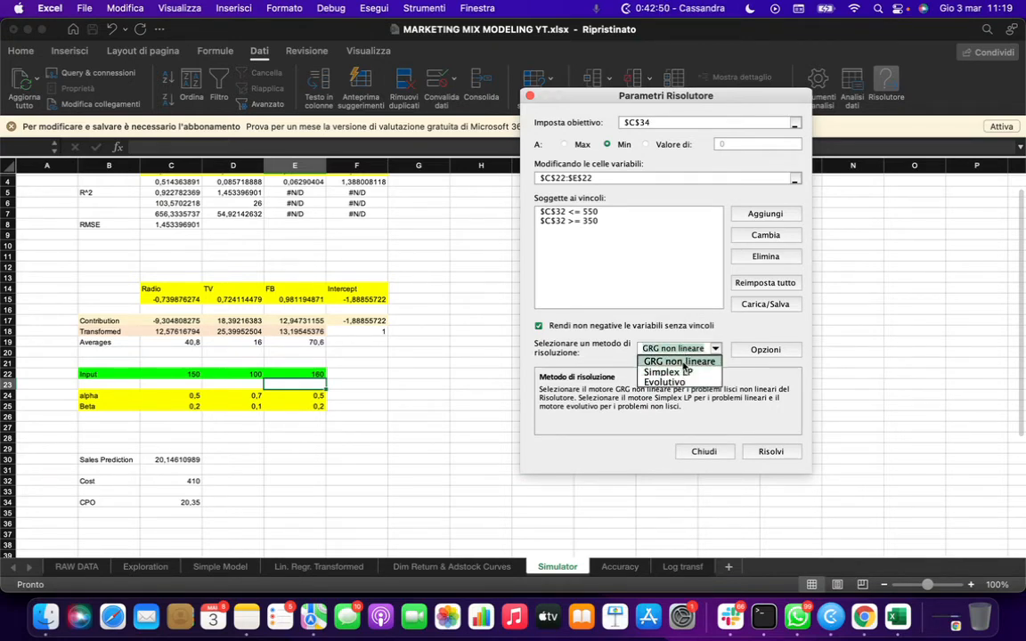
pyautogui.click(683, 363)
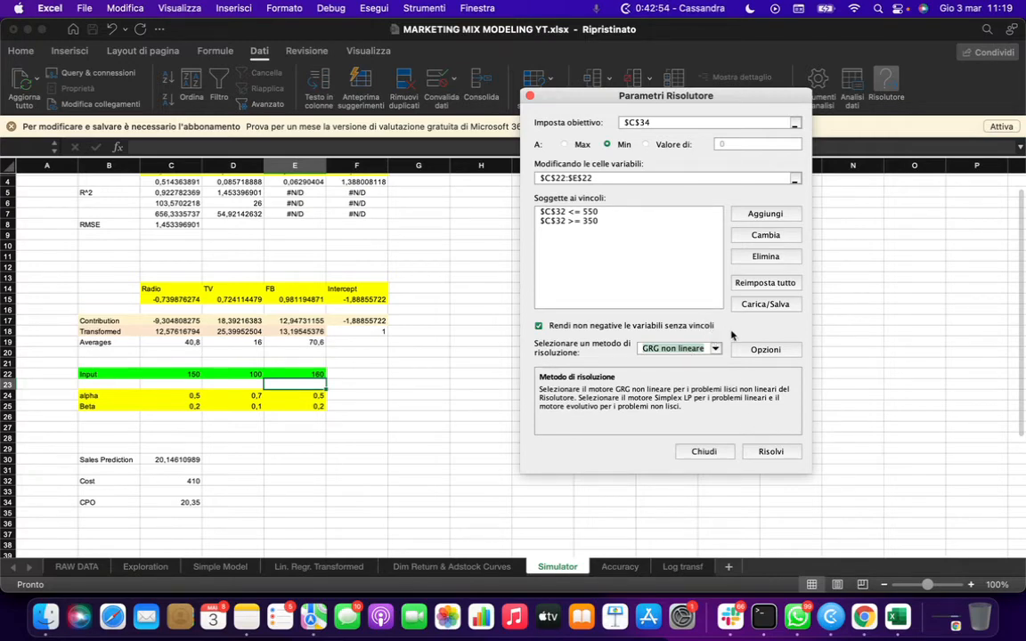
pyautogui.click(712, 328)
pyautogui.click(593, 328)
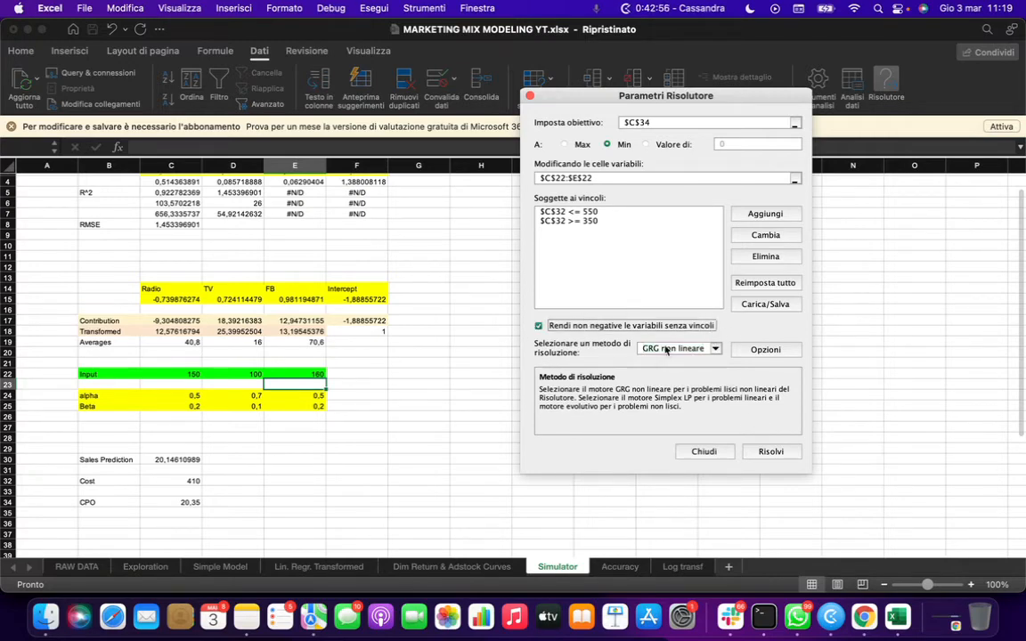
pyautogui.click(770, 453)
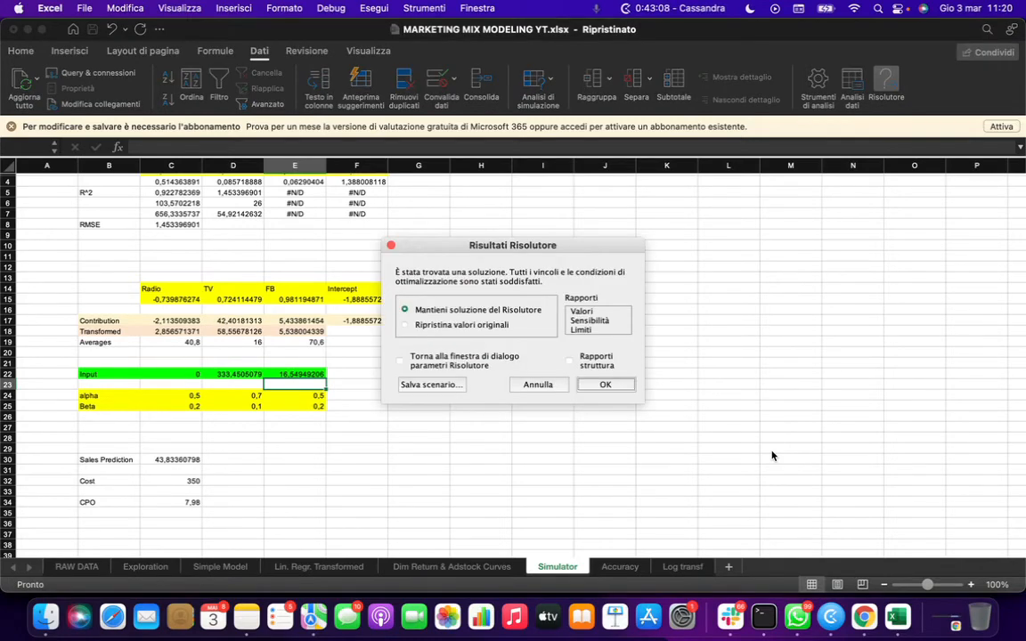
pyautogui.click(604, 385)
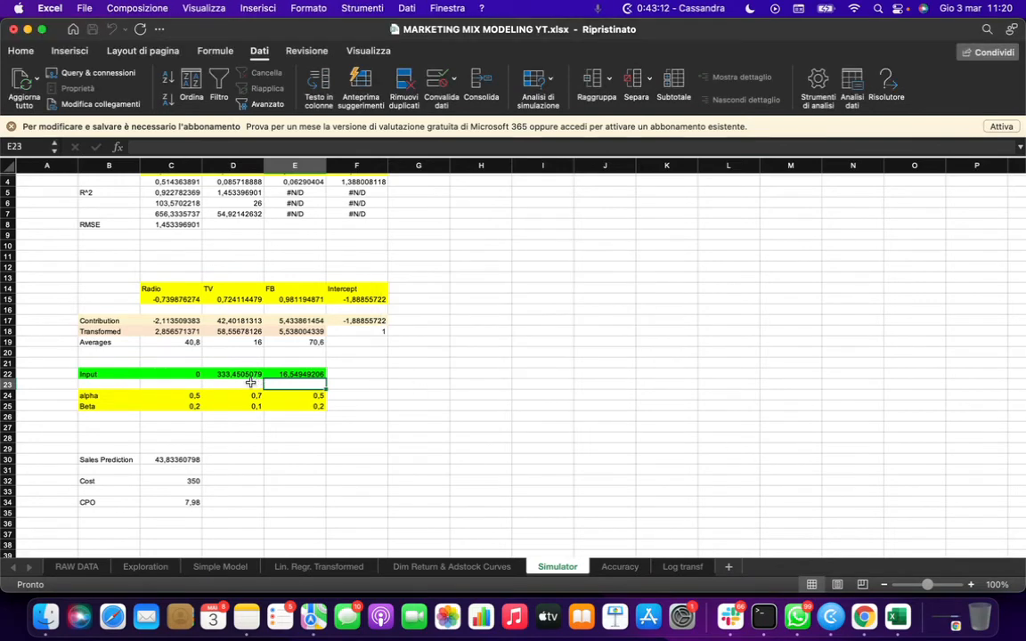
# - Inspect the optimized Radio, TV and FB inputs and the Sales Prediction, Cost and CPO cells with their formulas
pyautogui.click(233, 374)
pyautogui.click(307, 374)
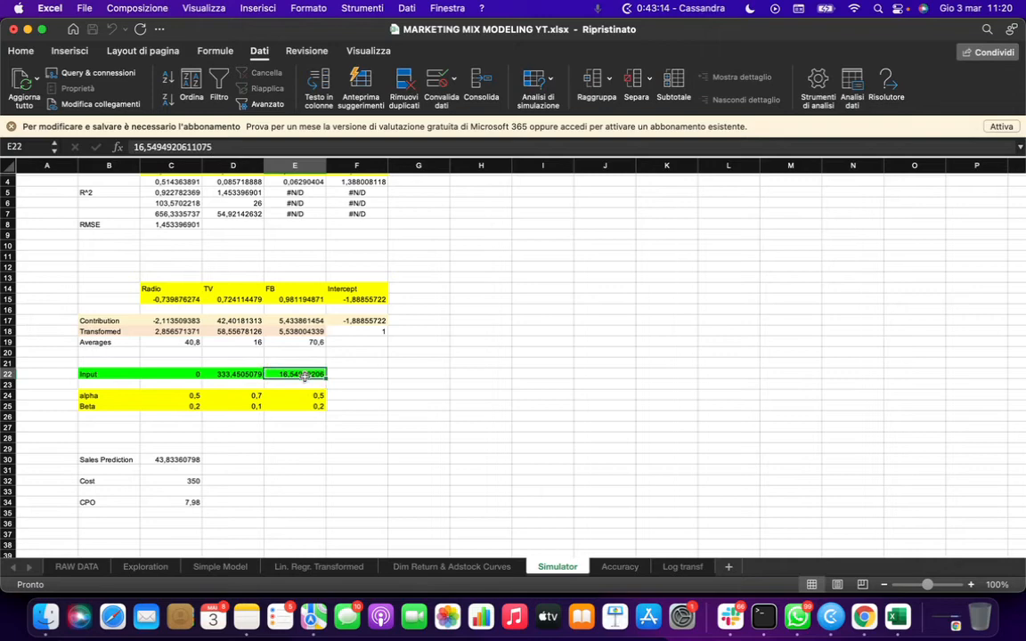
pyautogui.click(176, 460)
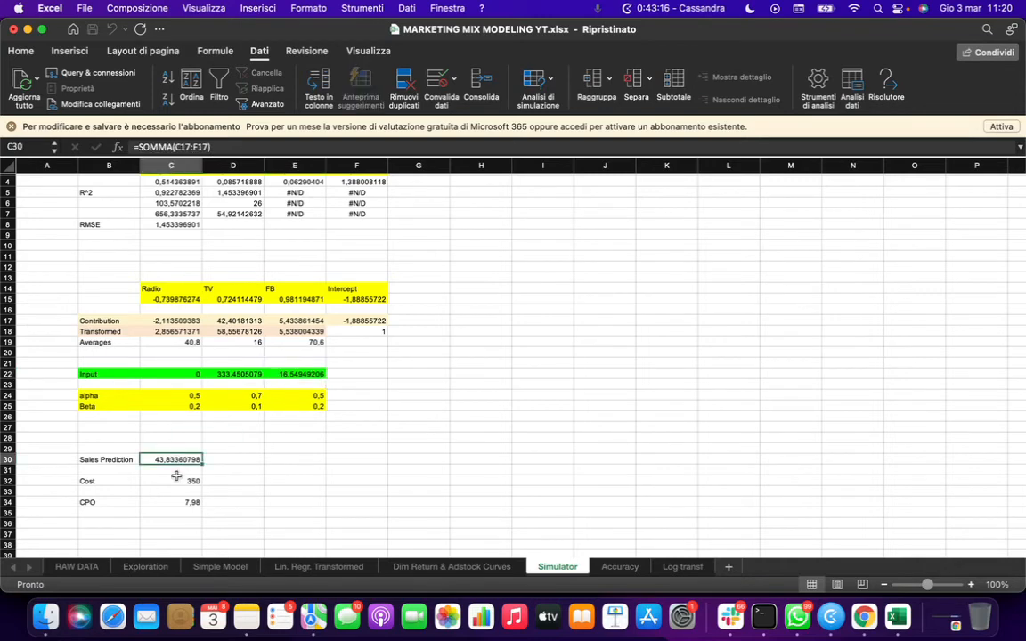
pyautogui.click(176, 483)
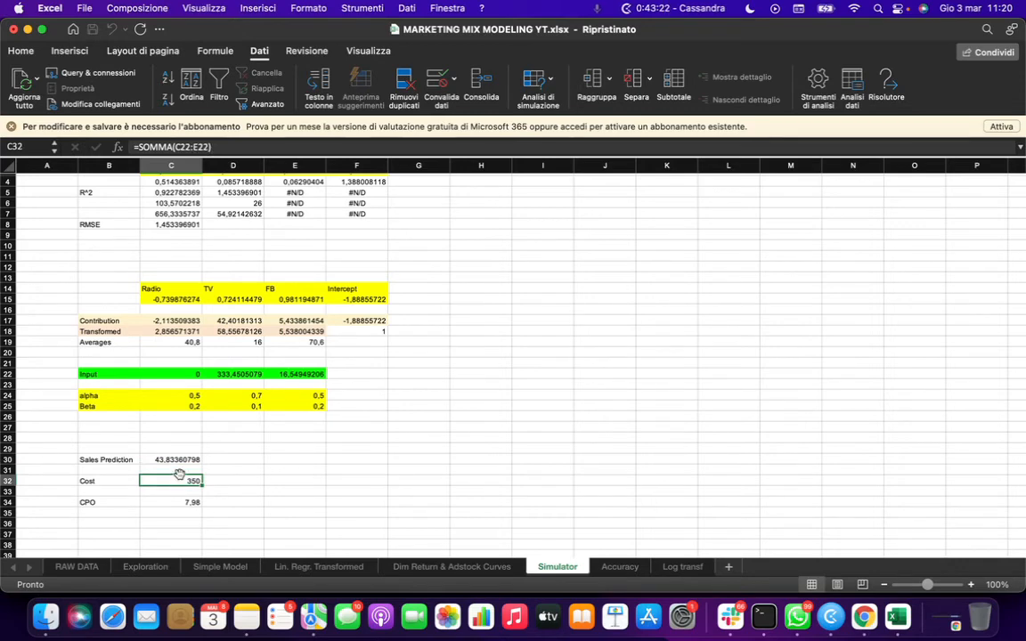
pyautogui.click(177, 504)
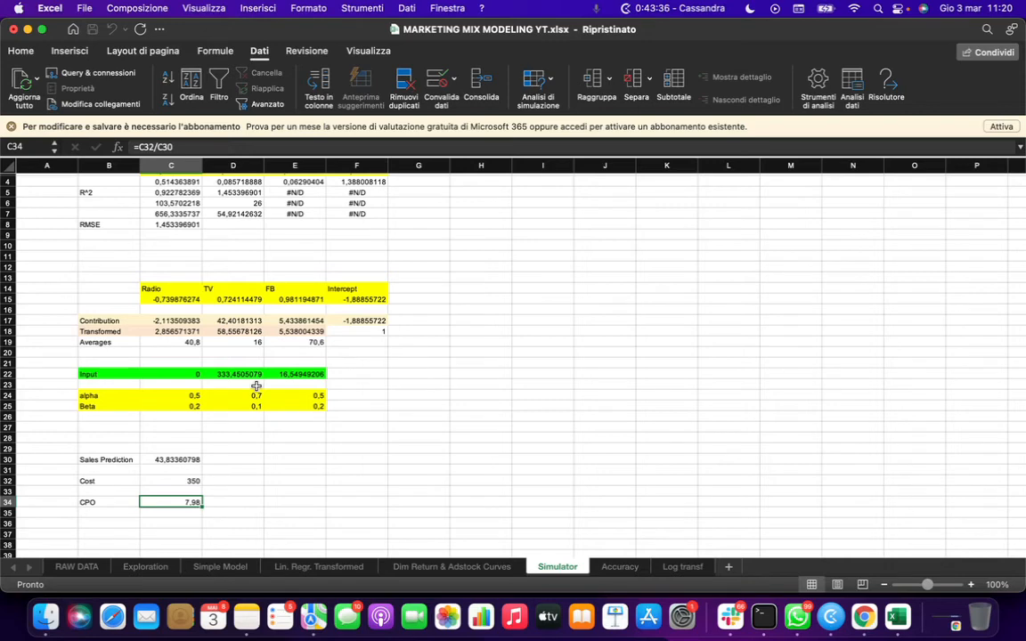
pyautogui.scroll(2, 585, 443)
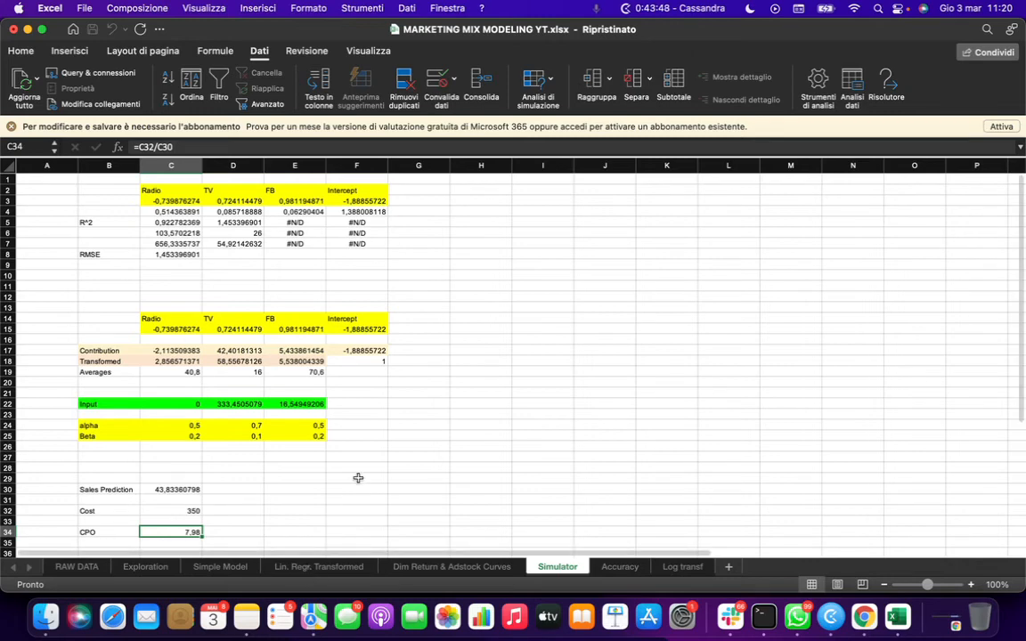
pyautogui.scroll(-1, 359, 478)
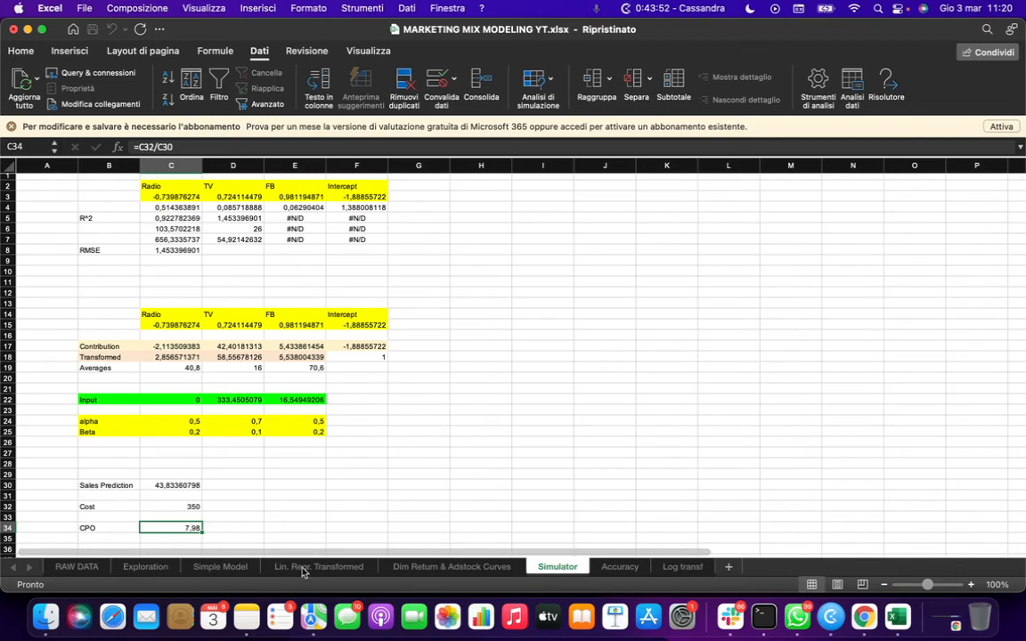
# - Browse to the Lin. Regr. Transformed sheet, then switch to the Google Sheets copy of the workbook
pyautogui.click(430, 570)
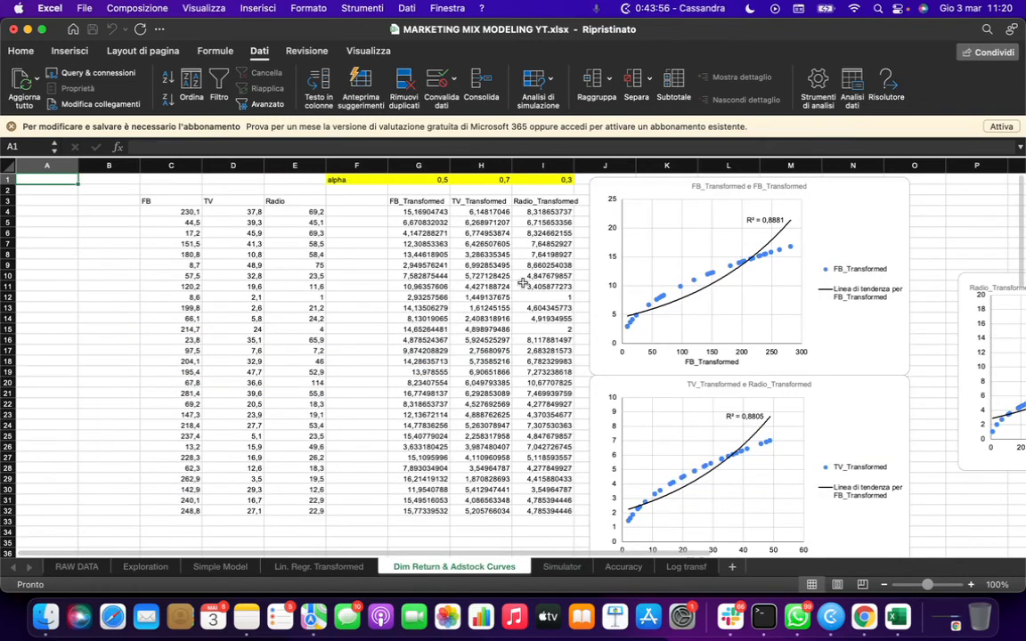
pyautogui.click(316, 576)
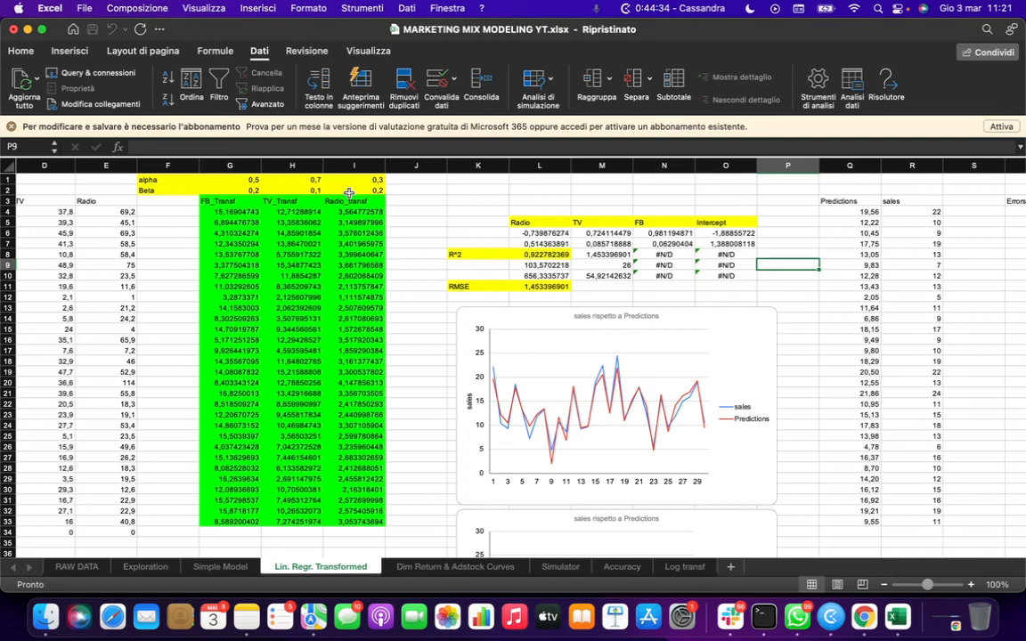
pyautogui.hotkey('ctrl', 'Right')
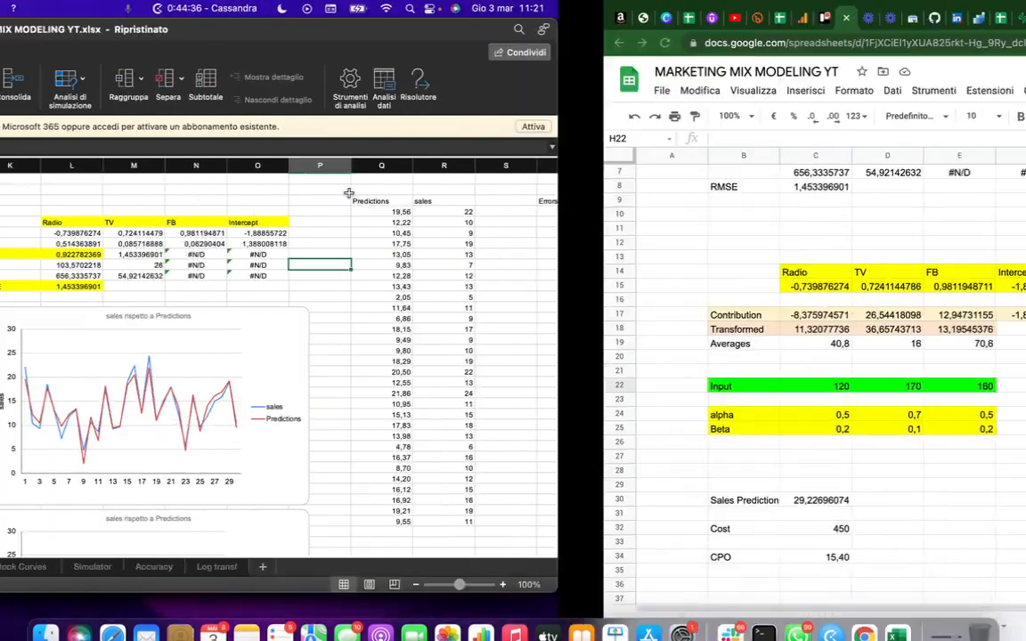